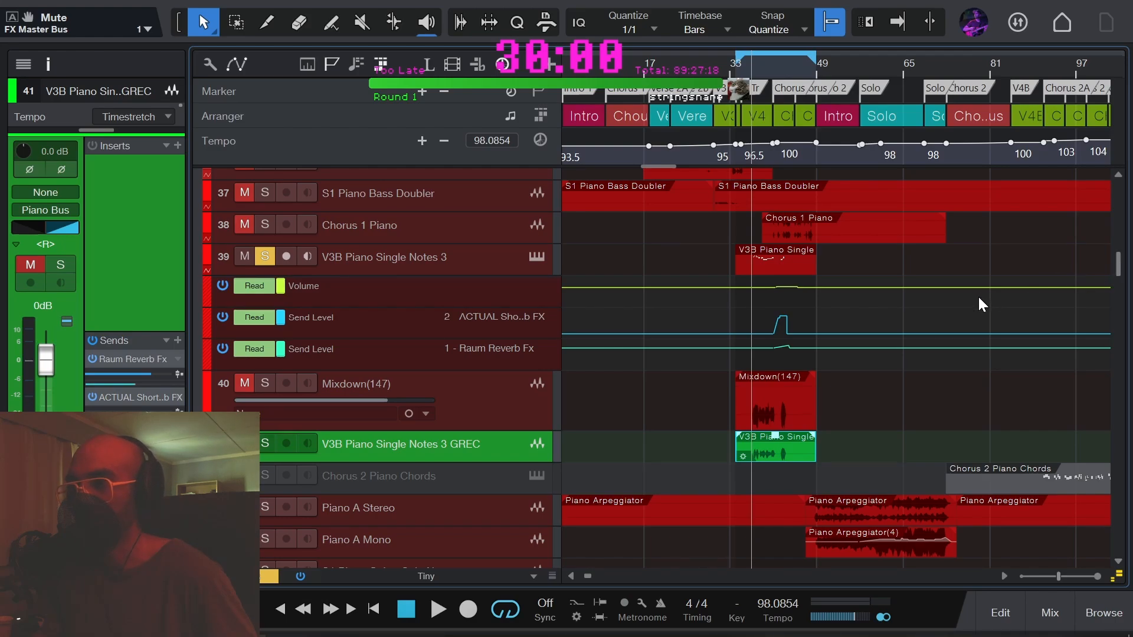
# Open the Presence instrument of the V3B Piano Single Notes 3 track to view its settings, and close it.
pyautogui.click(465, 267)
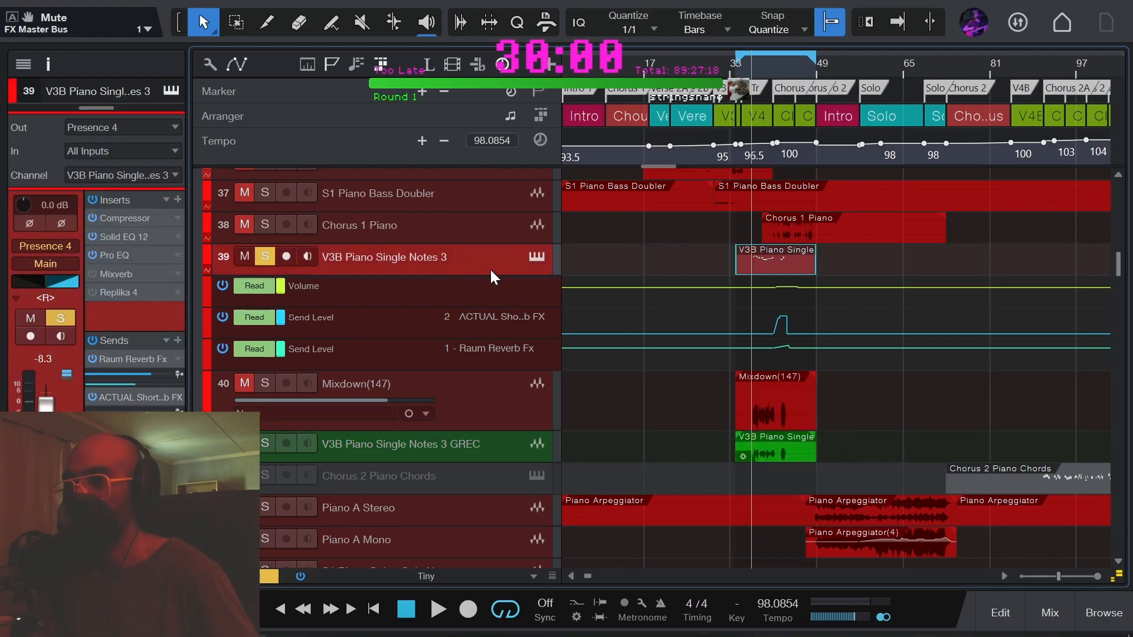
pyautogui.click(534, 260)
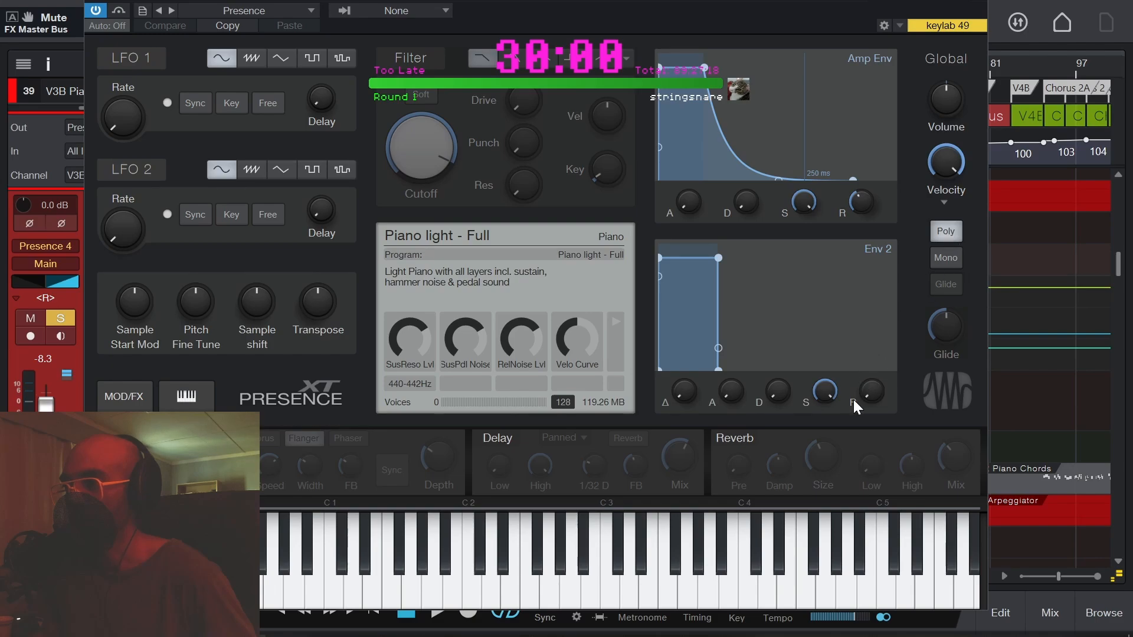
pyautogui.click(976, 0)
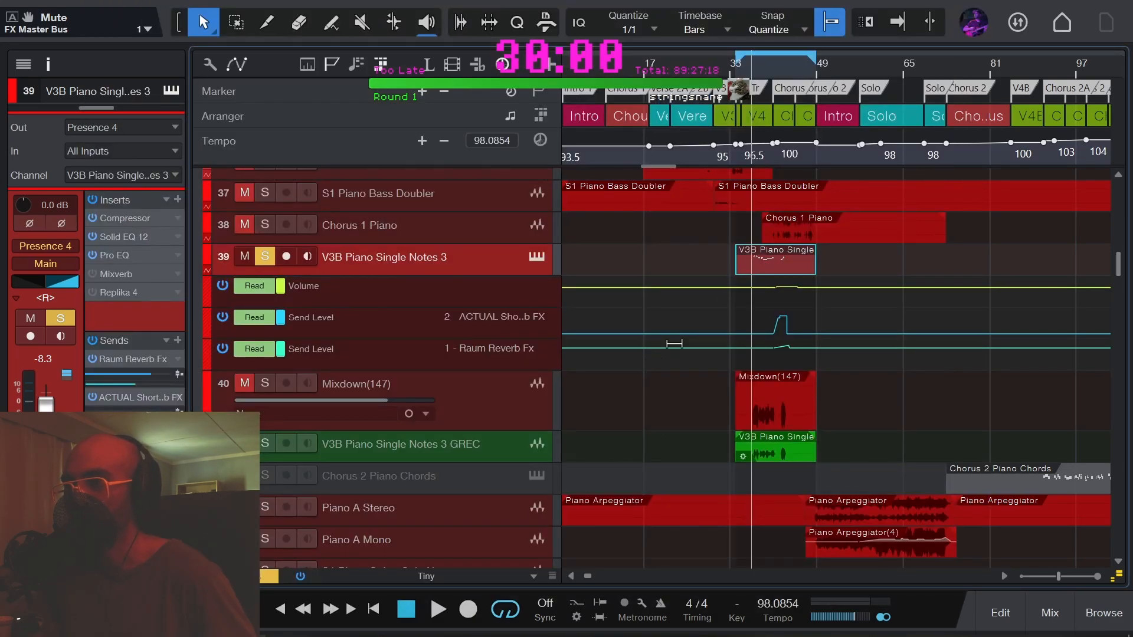
# Bypass the sends of V3B Piano Single Notes 3 and play back the soloed track without effects.
pyautogui.scroll(1, 667, 345)
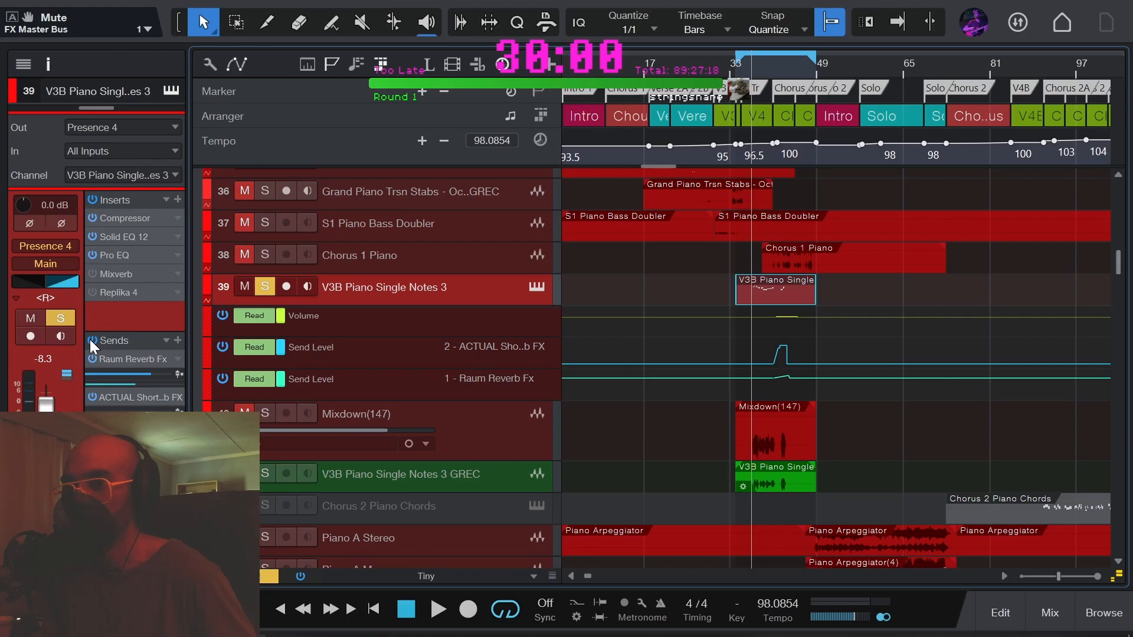
pyautogui.moveTo(1116, 253); pyautogui.dragTo(1117, 539)
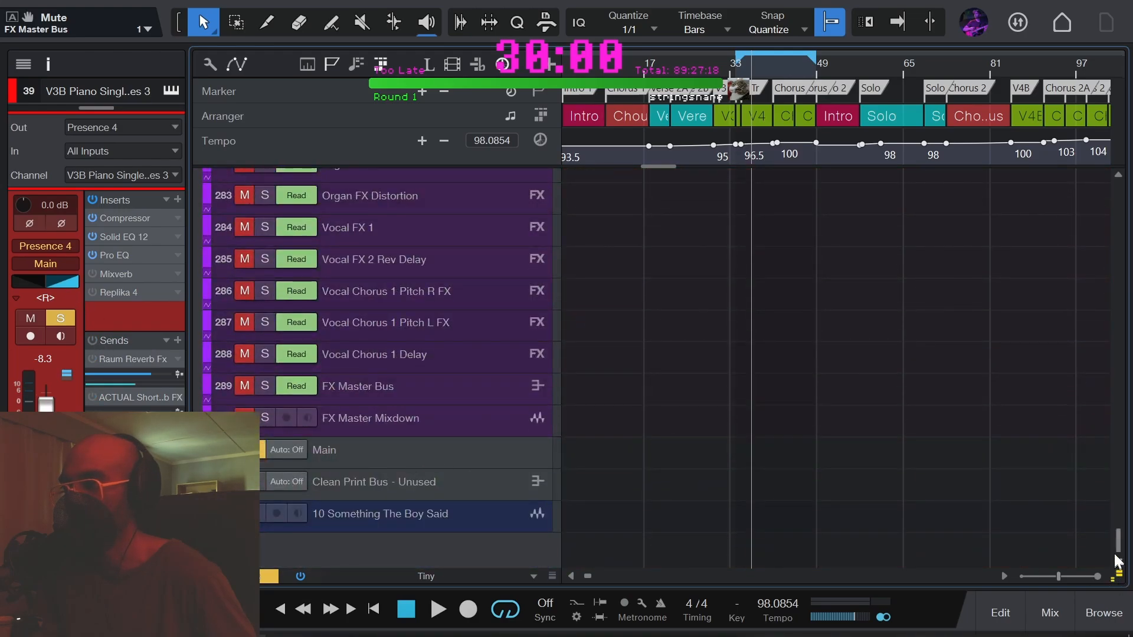
pyautogui.moveTo(1116, 538); pyautogui.dragTo(1110, 267)
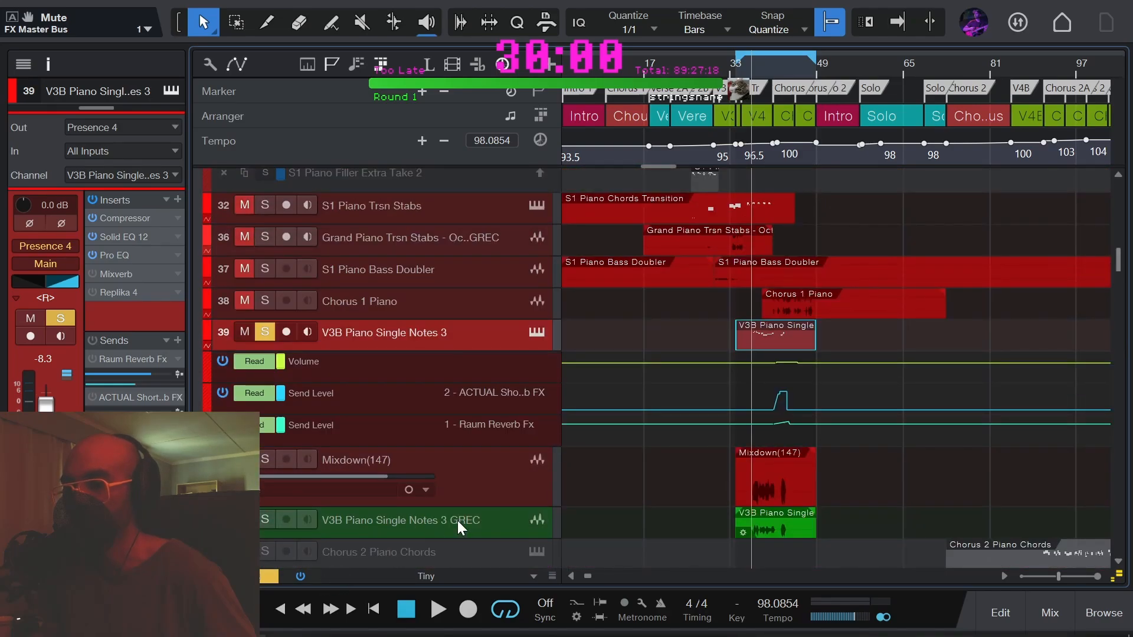
pyautogui.press('space')
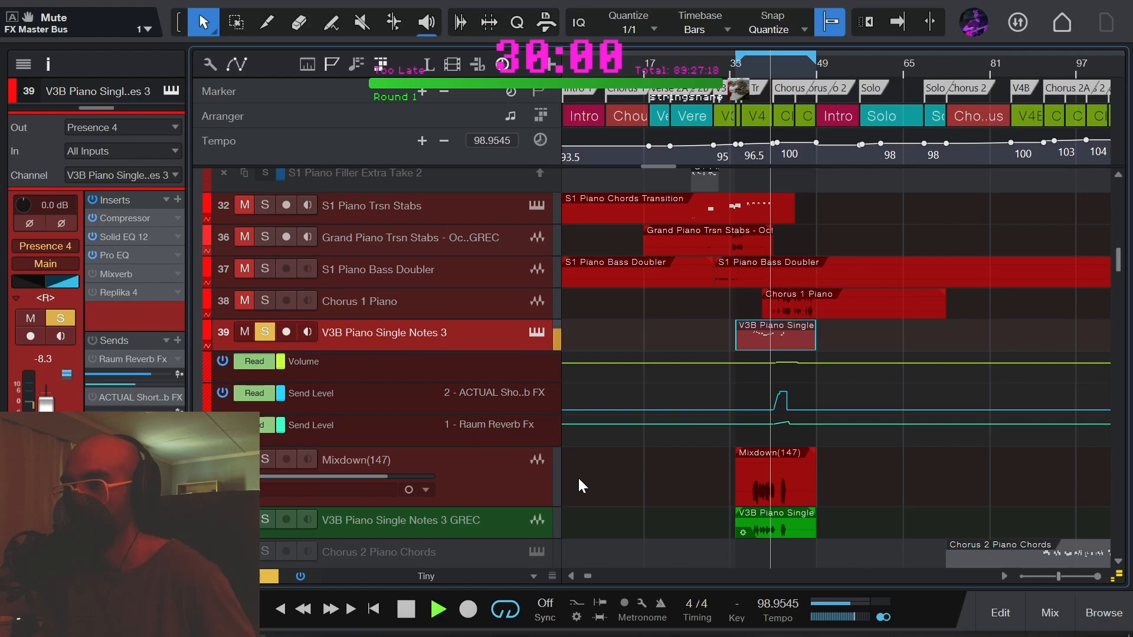
pyautogui.press('space')
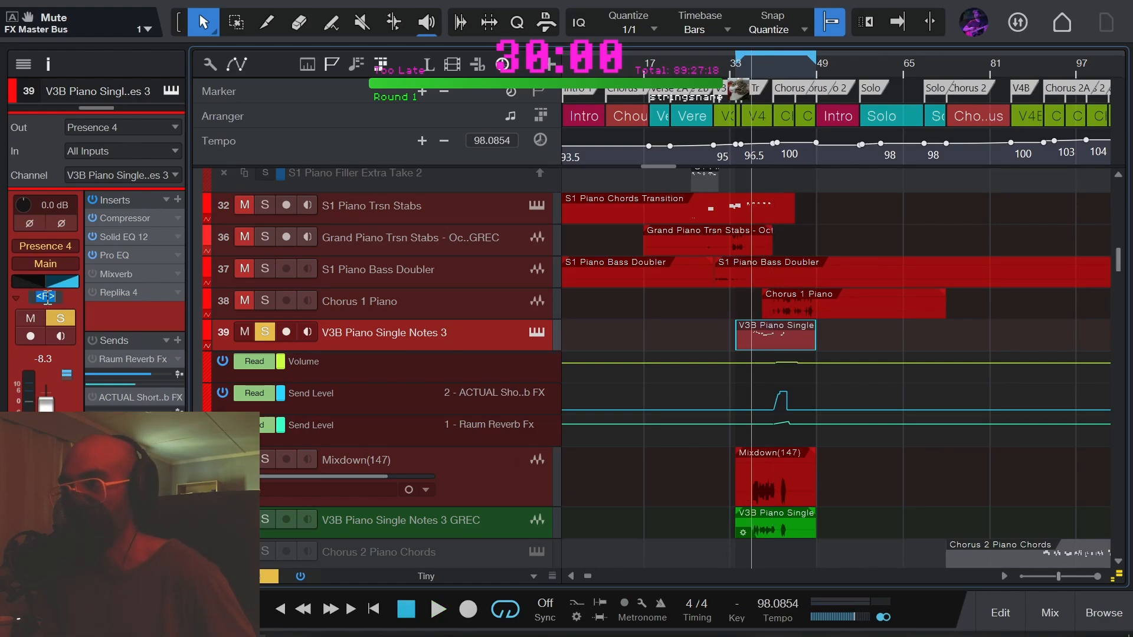
# Audition V3B Piano Single Notes 3 with its pan set to centre, and return the pan to hard right.
pyautogui.write('C')
pyautogui.press('Return')
pyautogui.press('space')
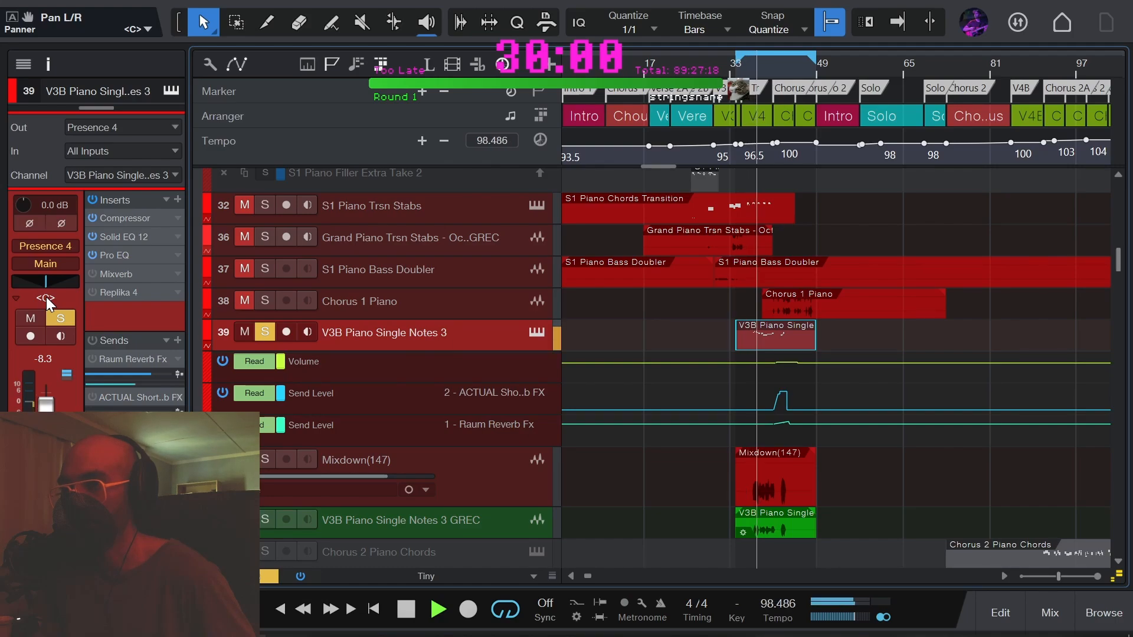
pyautogui.press('space')
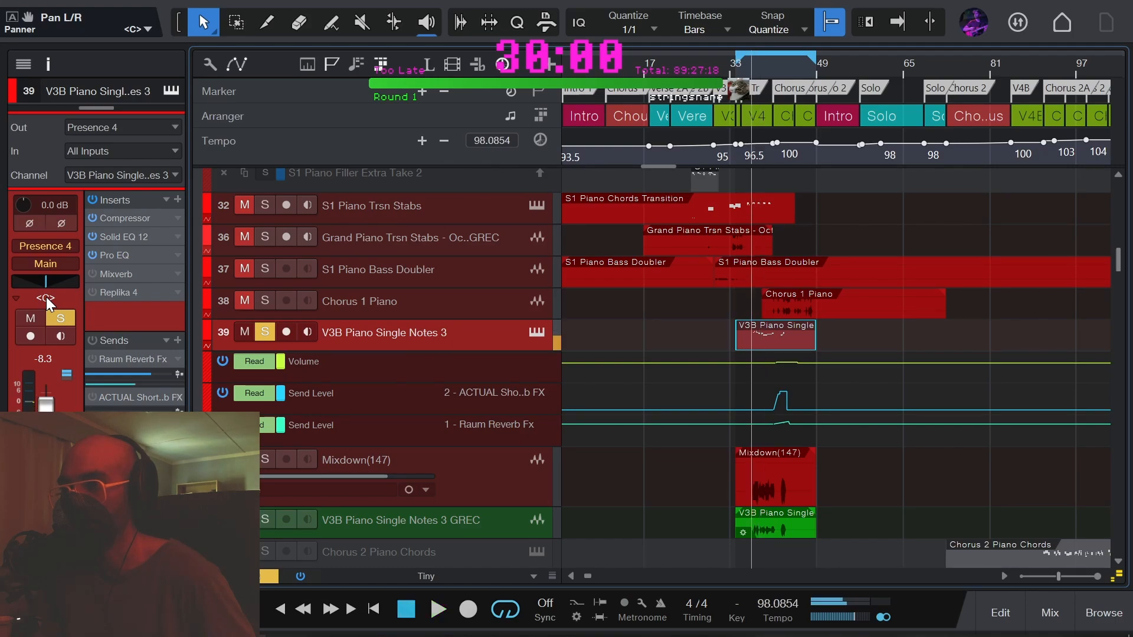
pyautogui.click(46, 297)
pyautogui.write('r')
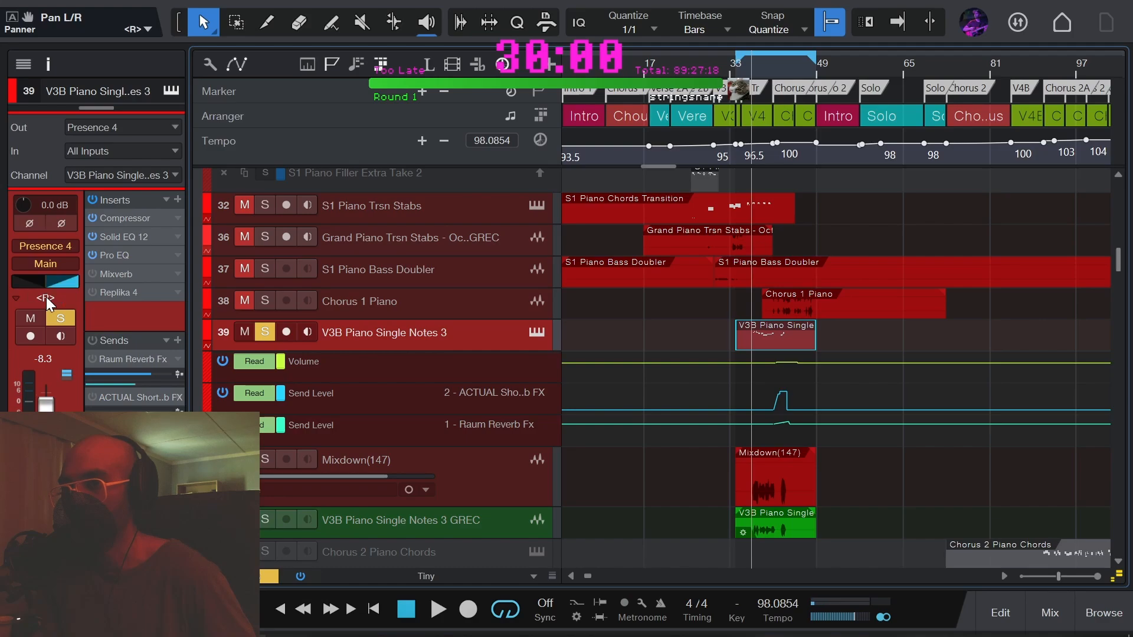
# Enable the sends on V3B Piano Single Notes 3 and solo the FX Master Bus.
pyautogui.click(90, 342)
pyautogui.moveTo(111, 369)
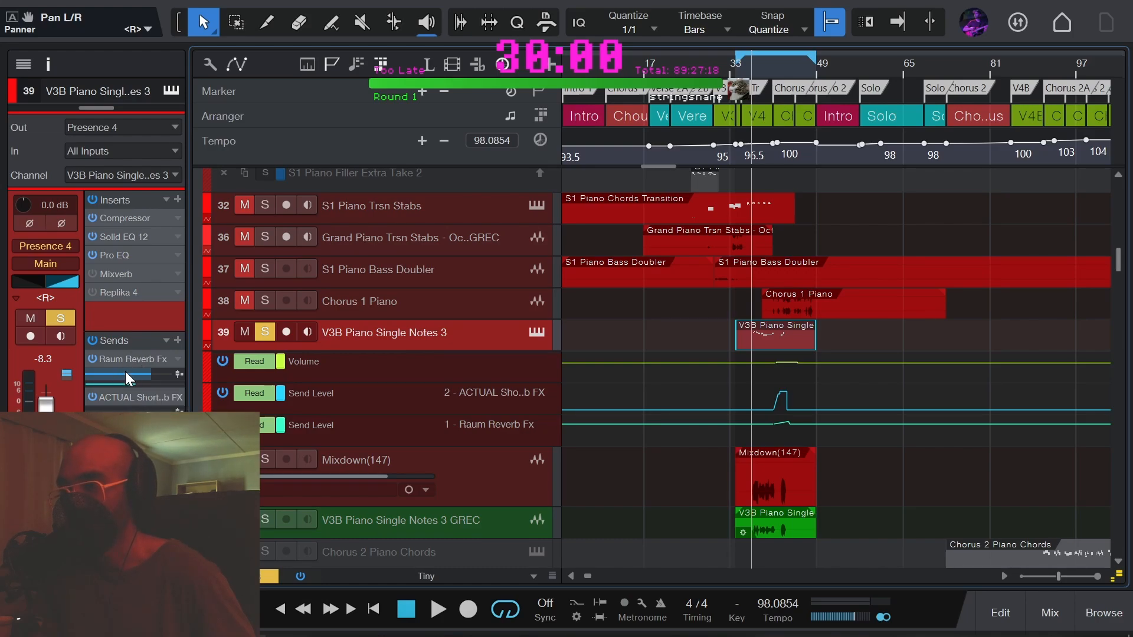
pyautogui.scroll(-5, 1123, 294)
pyautogui.moveTo(1123, 293); pyautogui.dragTo(1130, 534)
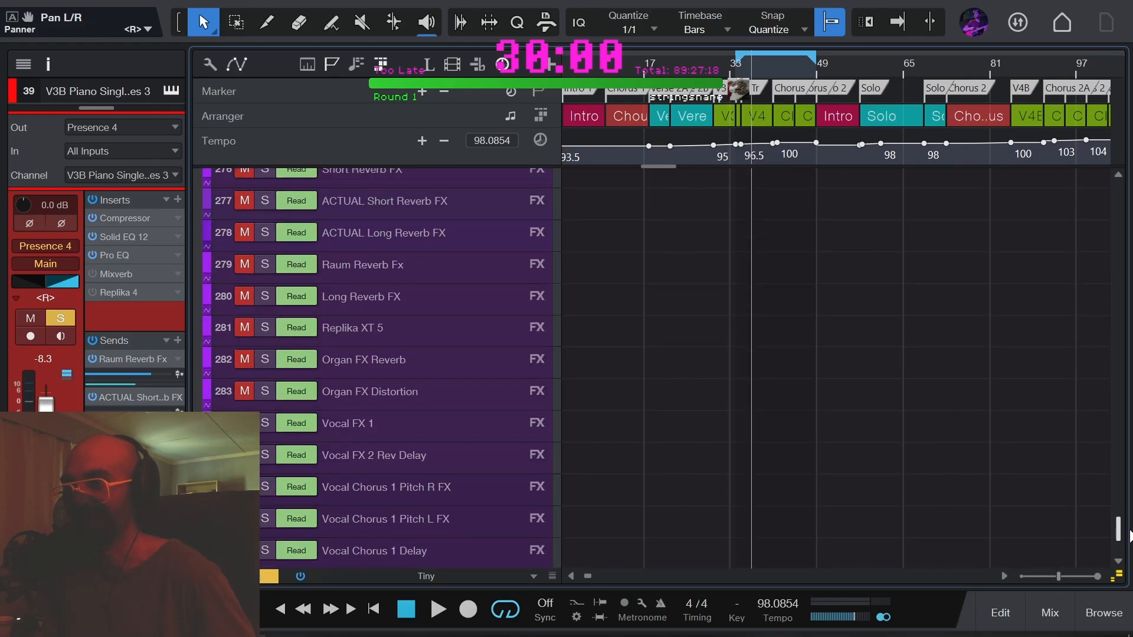
pyautogui.click(265, 264)
pyautogui.scroll(-4, 397, 338)
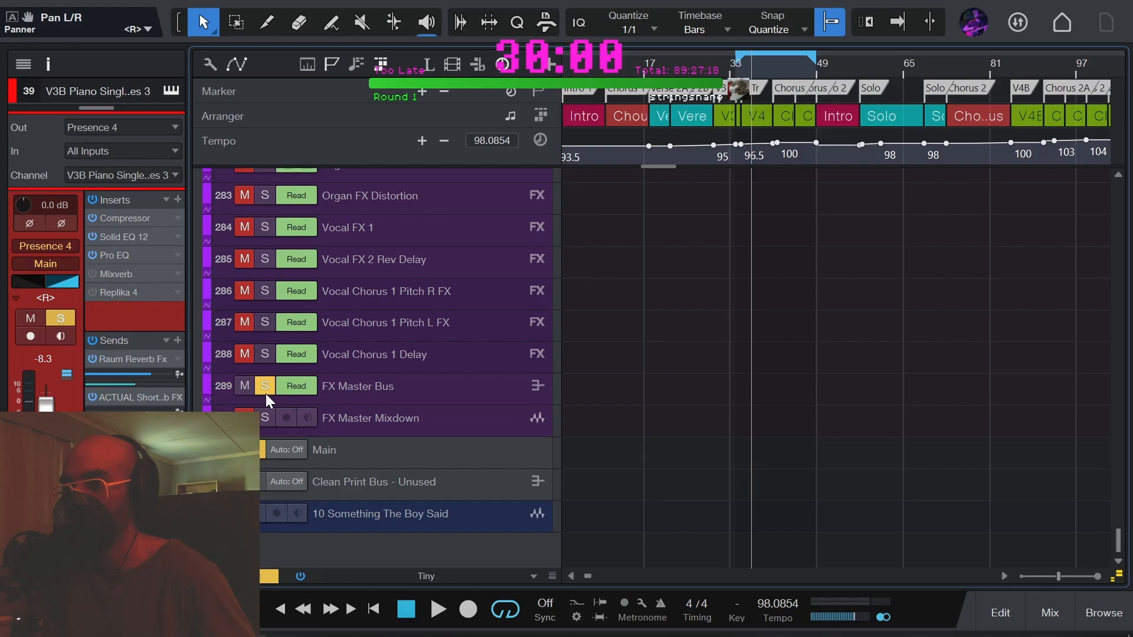
# Play back the hard-right piano track together with its reverb sends through the FX Master Bus.
pyautogui.press('space')
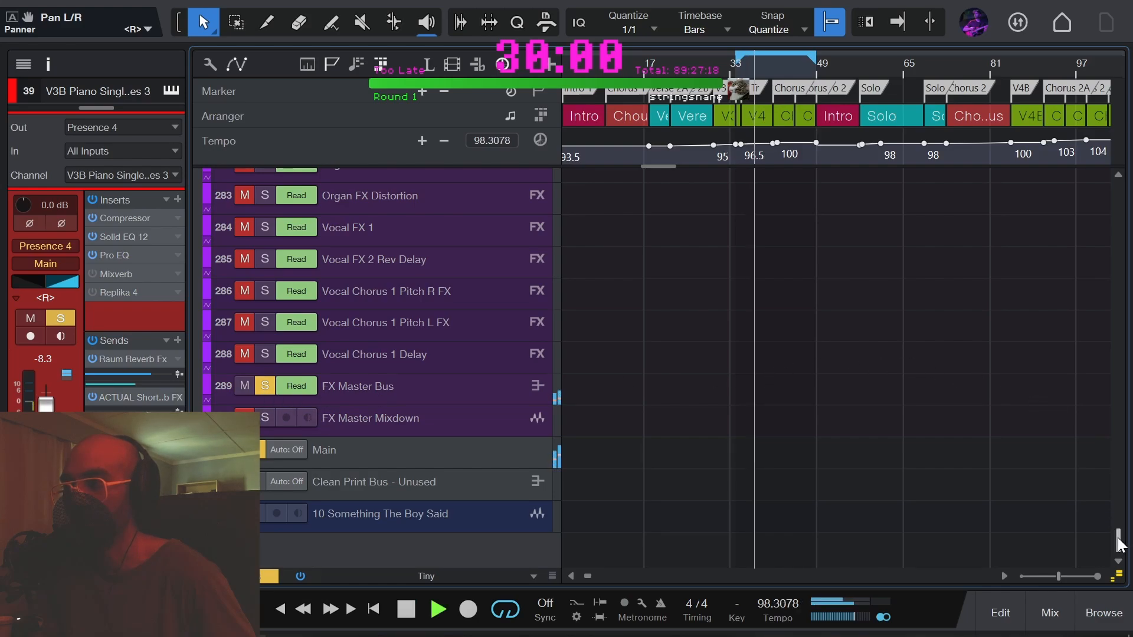
pyautogui.moveTo(1117, 540); pyautogui.dragTo(1120, 256)
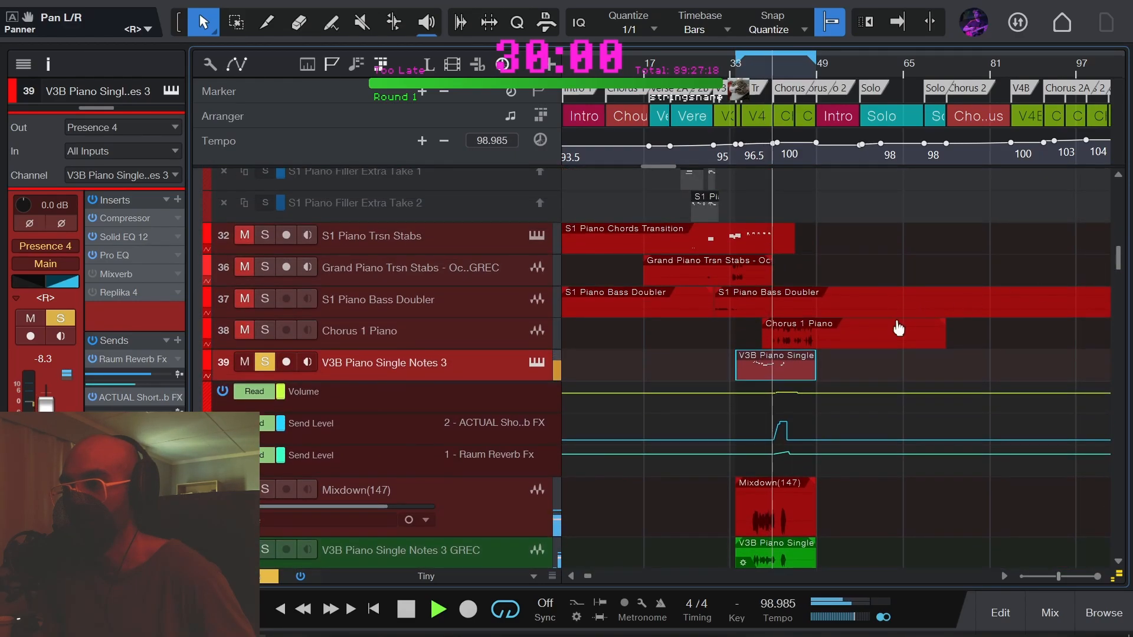
pyautogui.press('space')
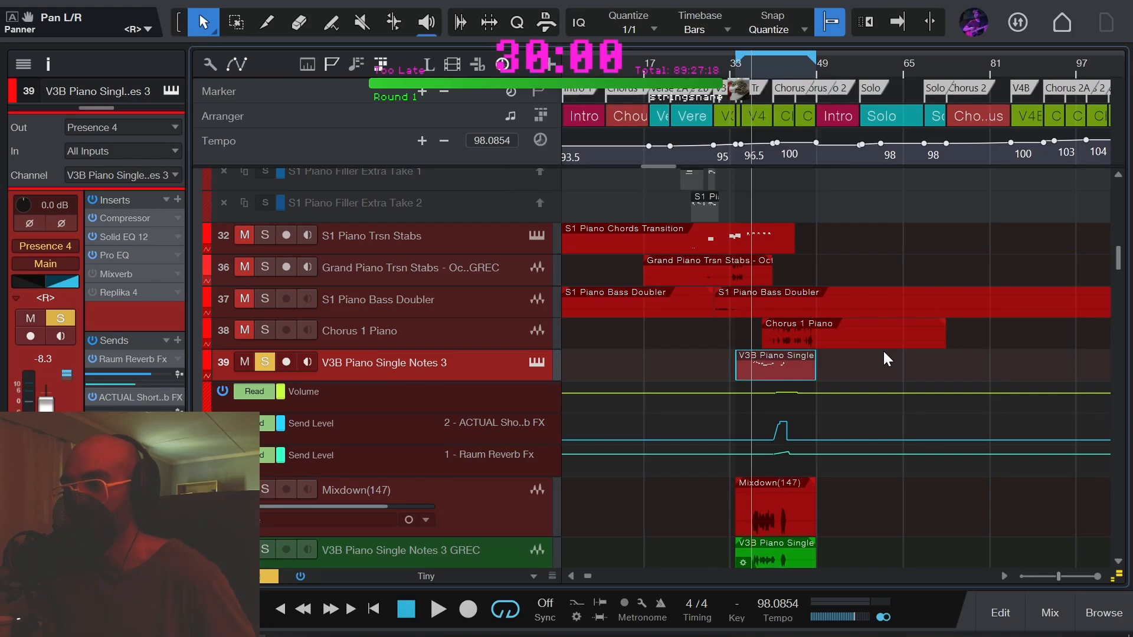
pyautogui.press('space')
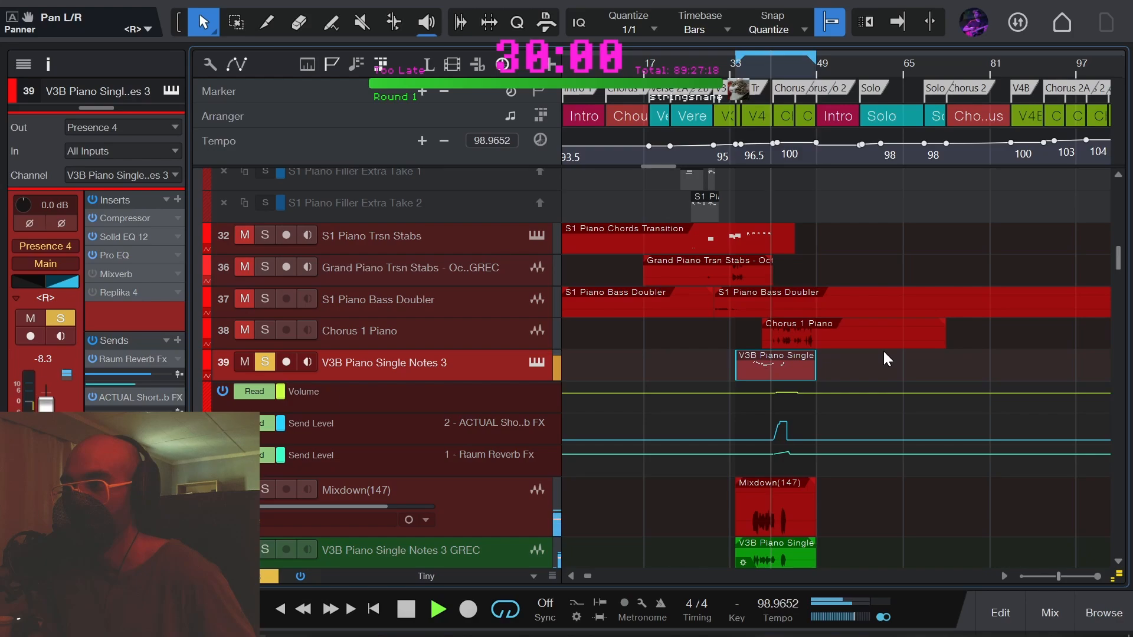
pyautogui.press('space')
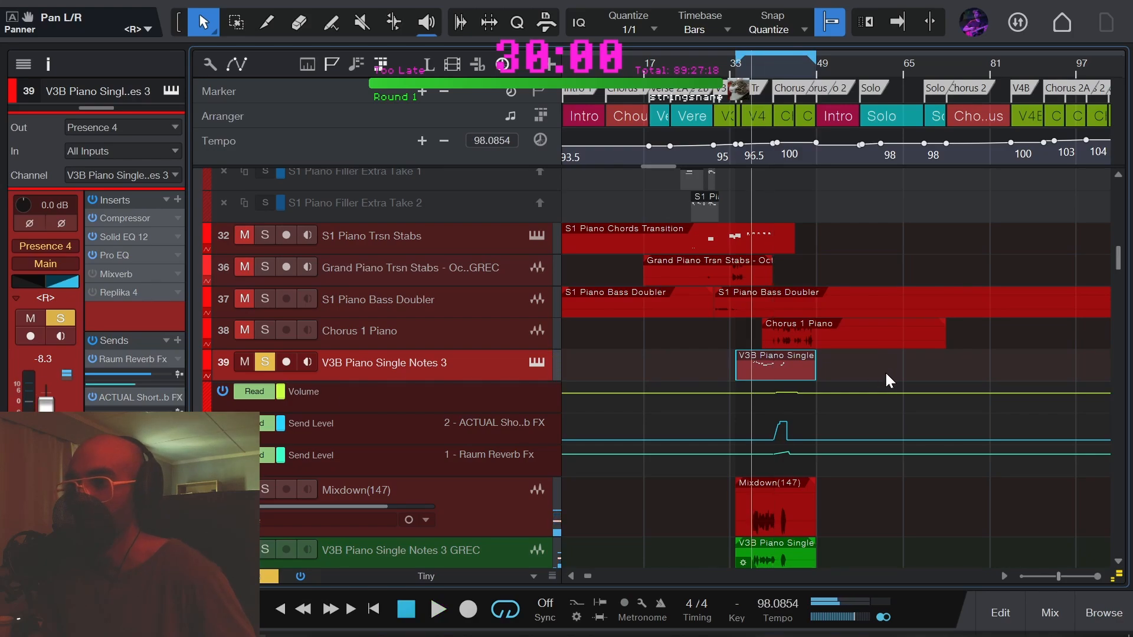
# Route the output of V3B Piano Single Notes 3 to the Piano Bus.
pyautogui.scroll(-2, 885, 381)
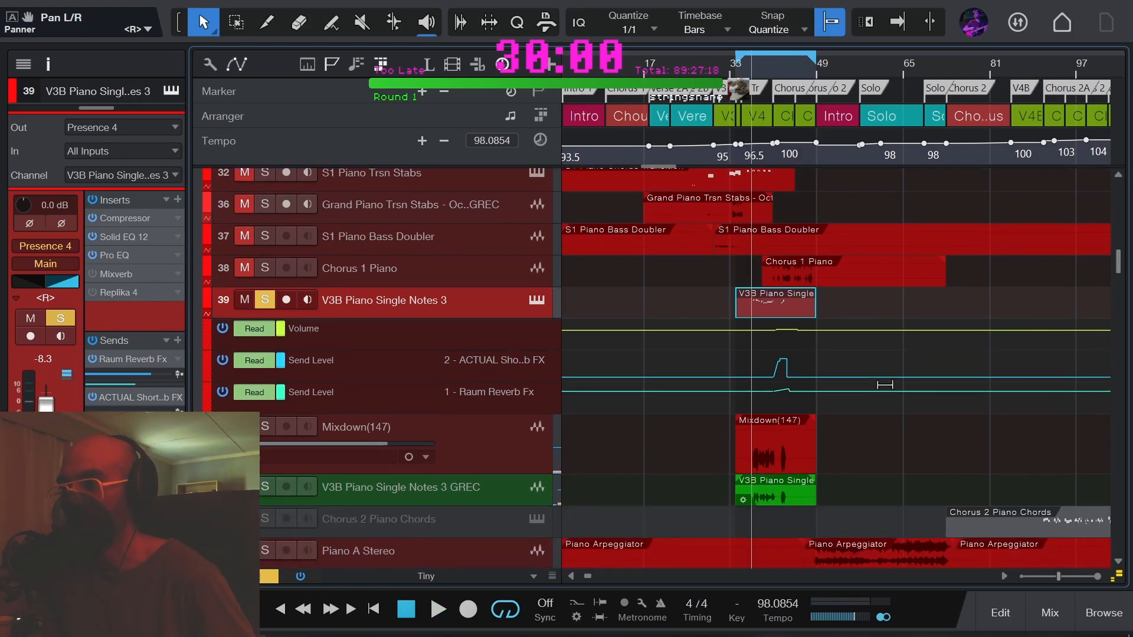
pyautogui.scroll(-1, 884, 384)
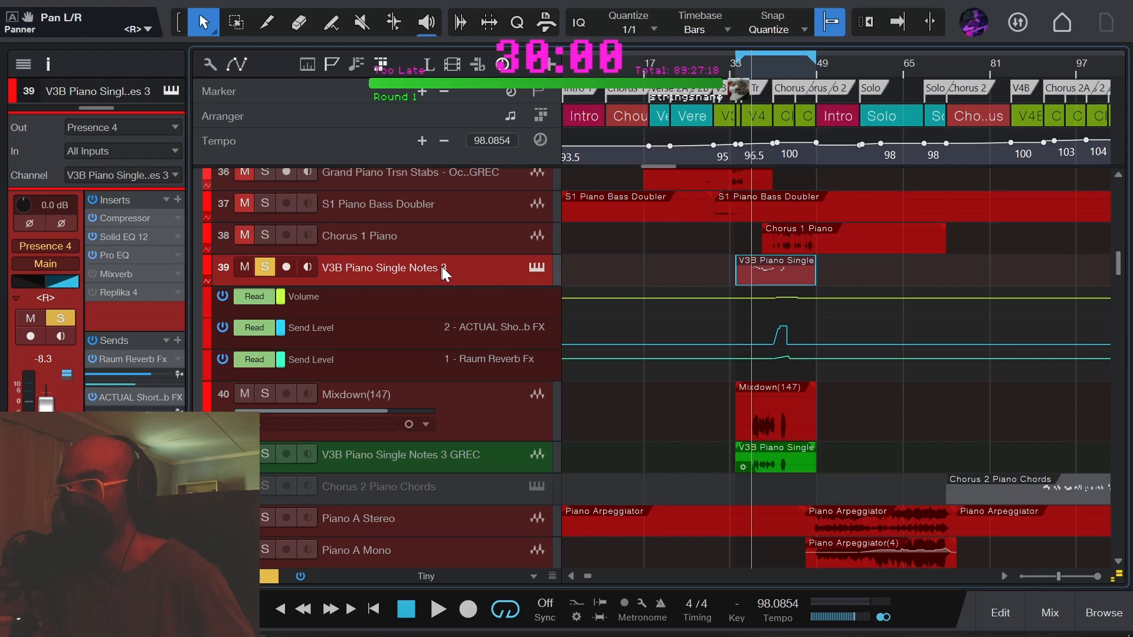
pyautogui.click(37, 260)
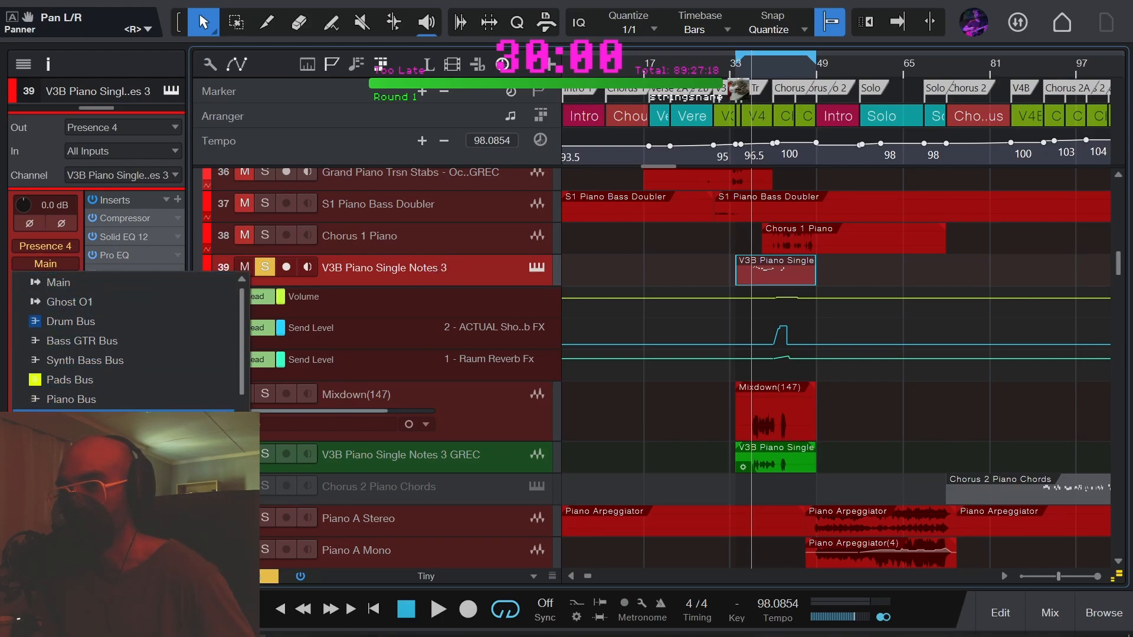
pyautogui.click(66, 396)
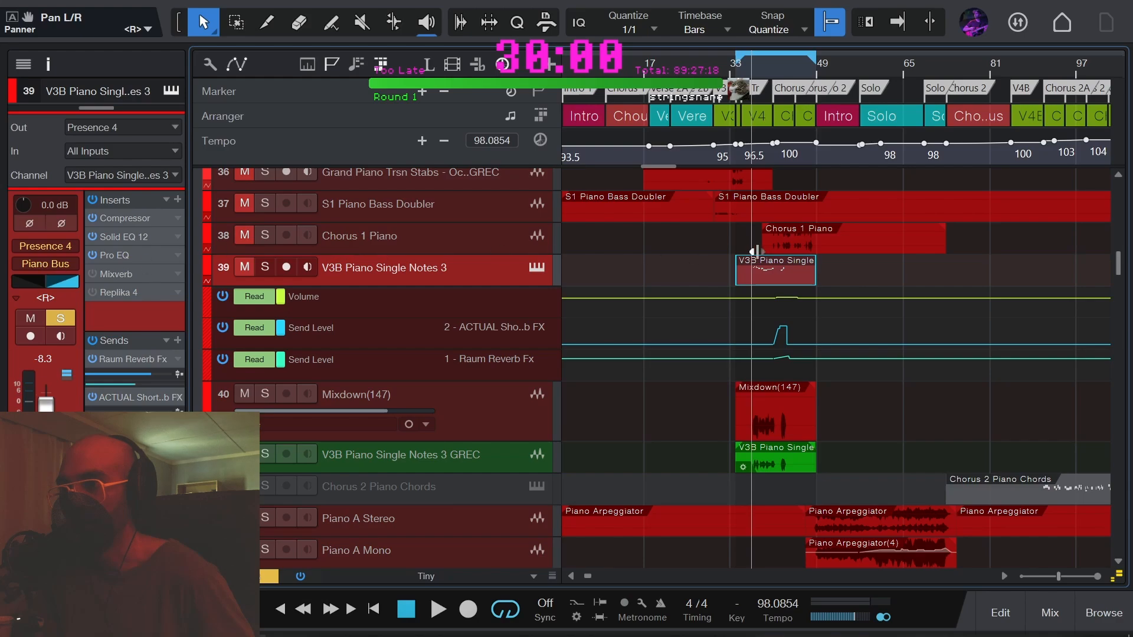
# Select the Piano Bus to examine its inserts, and return to the V3B piano tracks.
pyautogui.scroll(5, 802, 274)
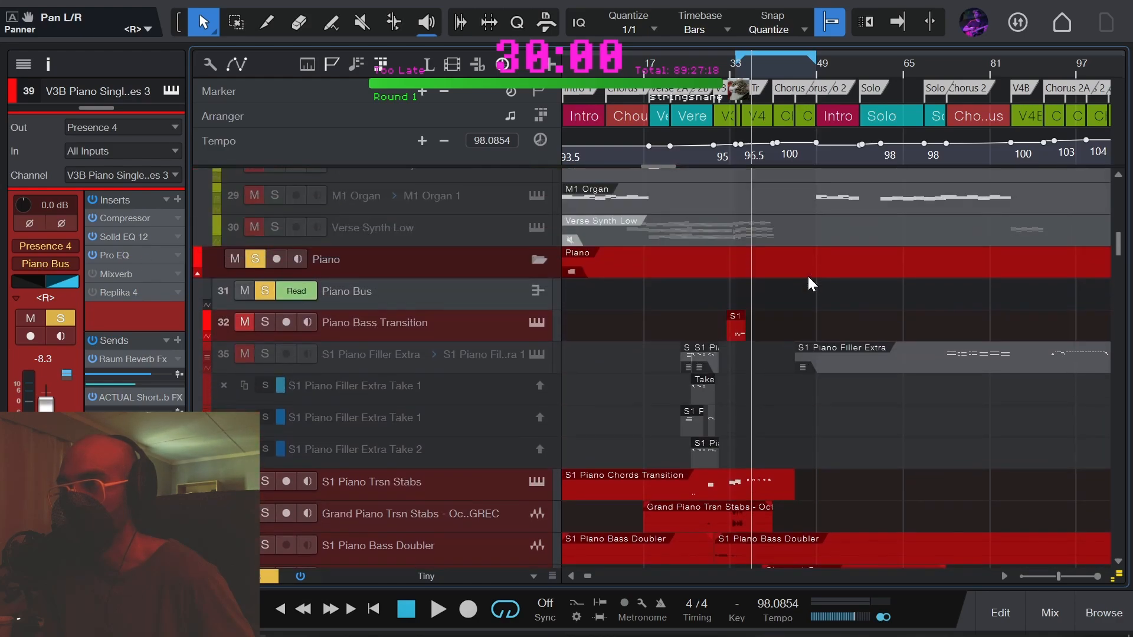
pyautogui.scroll(-1, 807, 274)
pyautogui.click(459, 268)
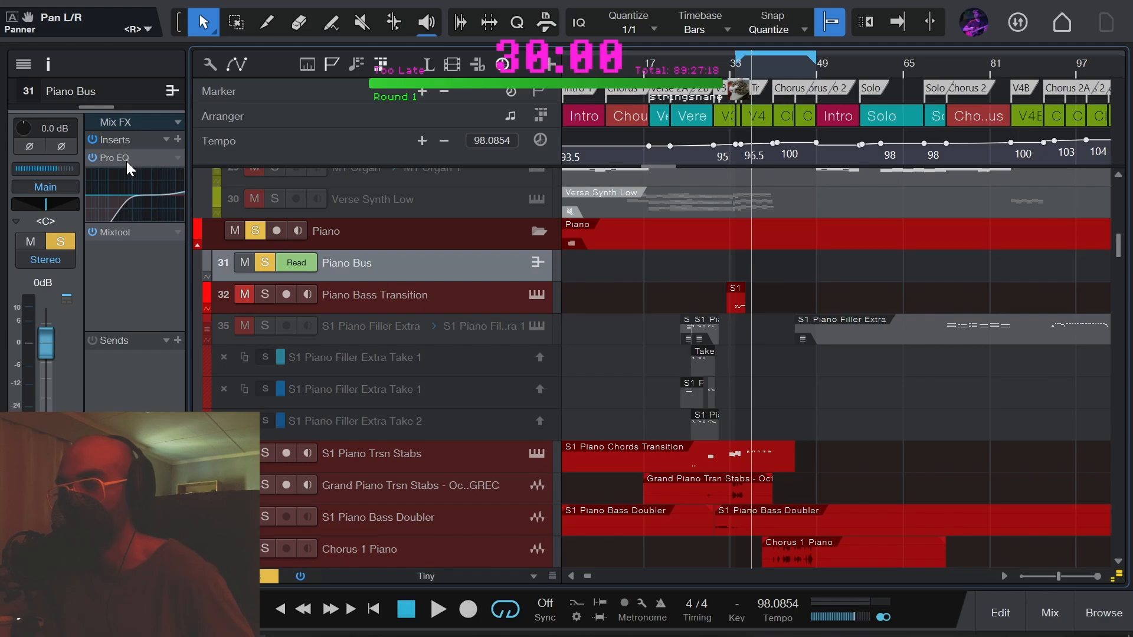
pyautogui.scroll(-10, 752, 284)
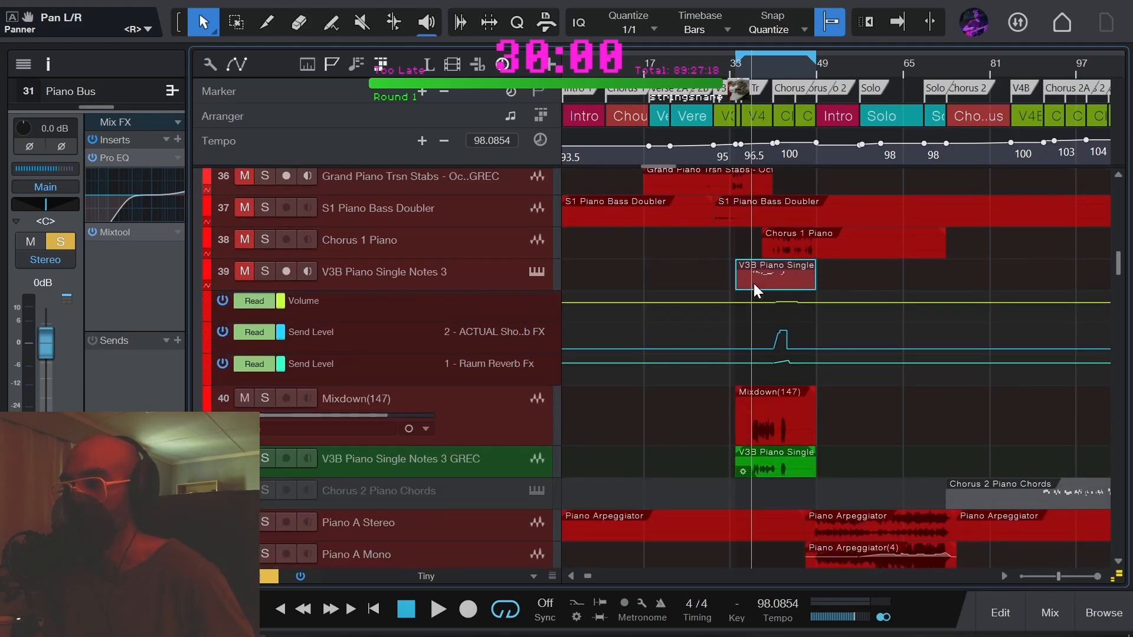
# Route the output of V3B Piano Single Notes 3 back to Main.
pyautogui.click(468, 253)
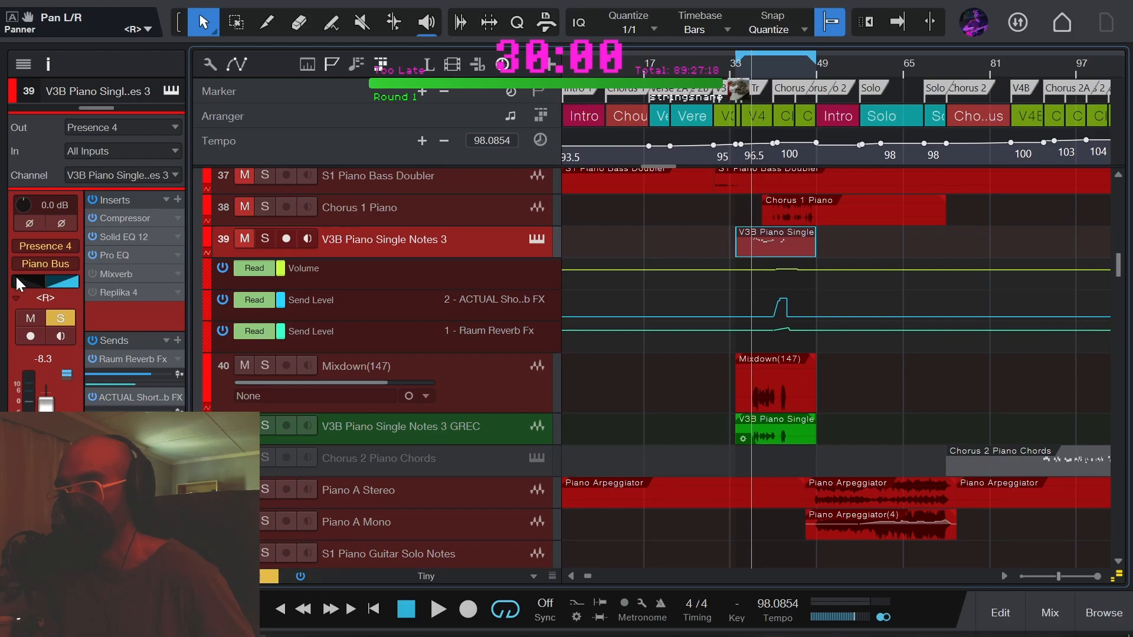
pyautogui.click(37, 263)
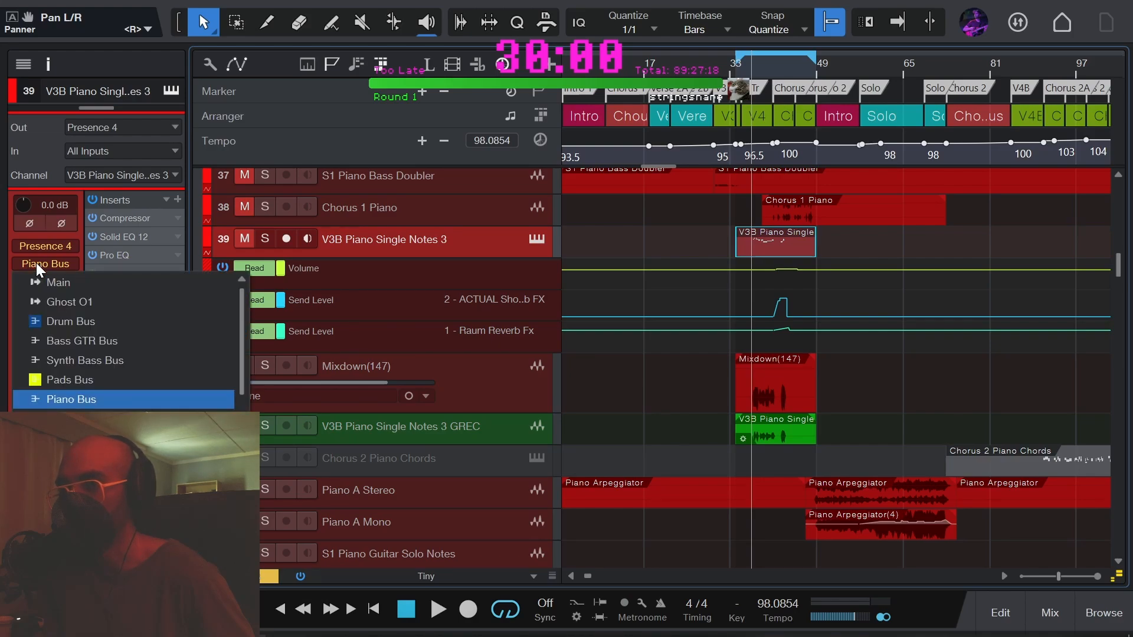
pyautogui.click(38, 281)
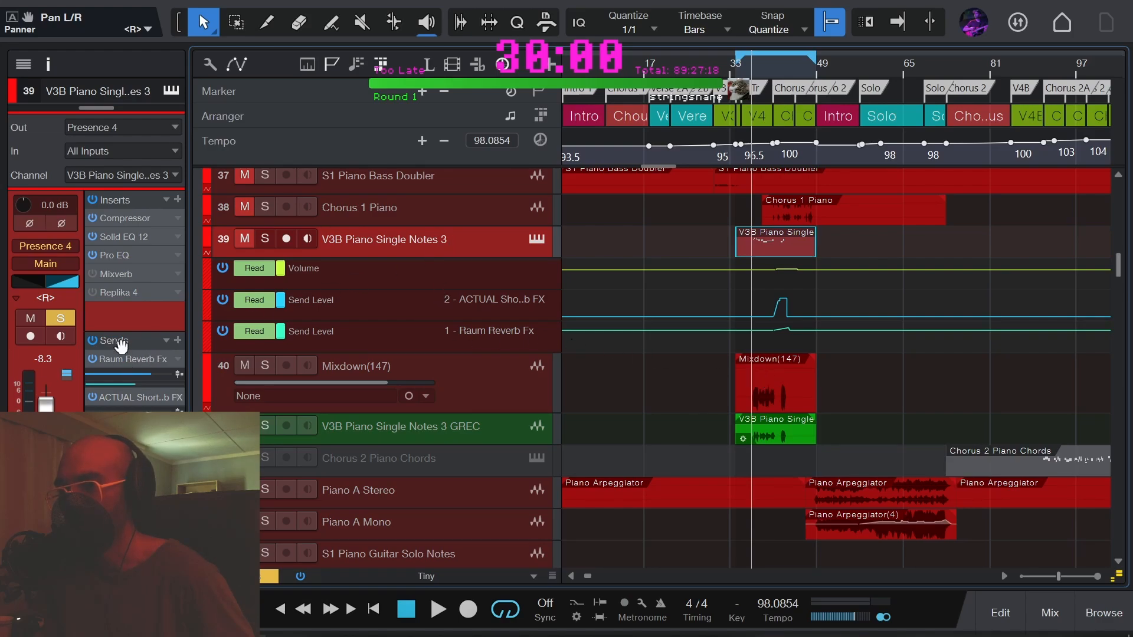
# Select the Mixdown(147) track and switch its channel mode from mono to stereo.
pyautogui.click(508, 389)
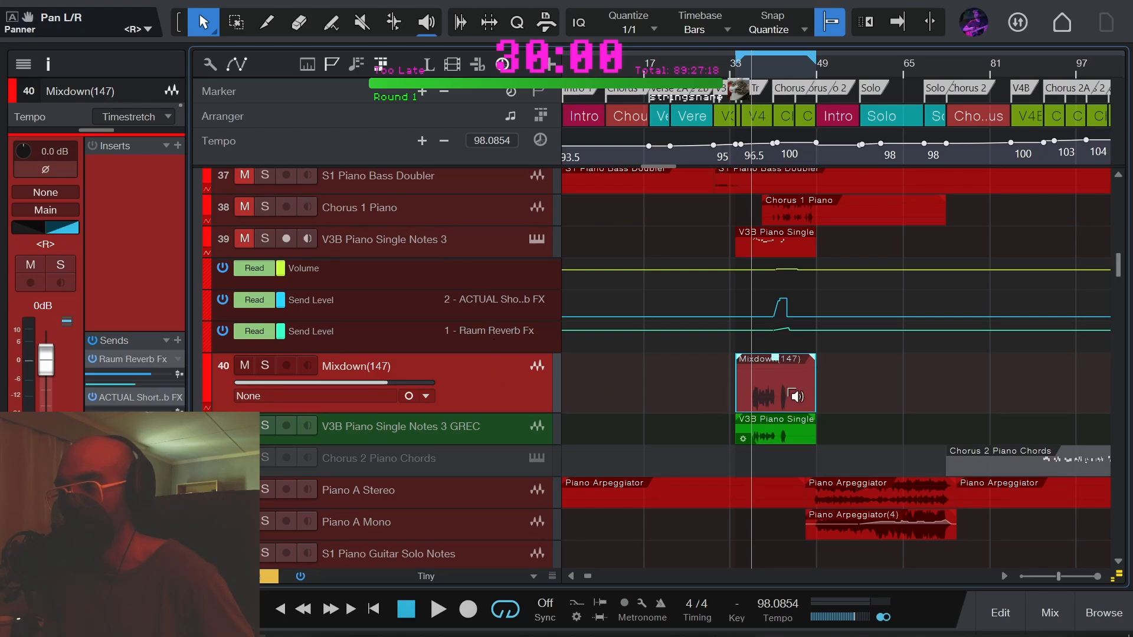
pyautogui.scroll(2, 787, 391)
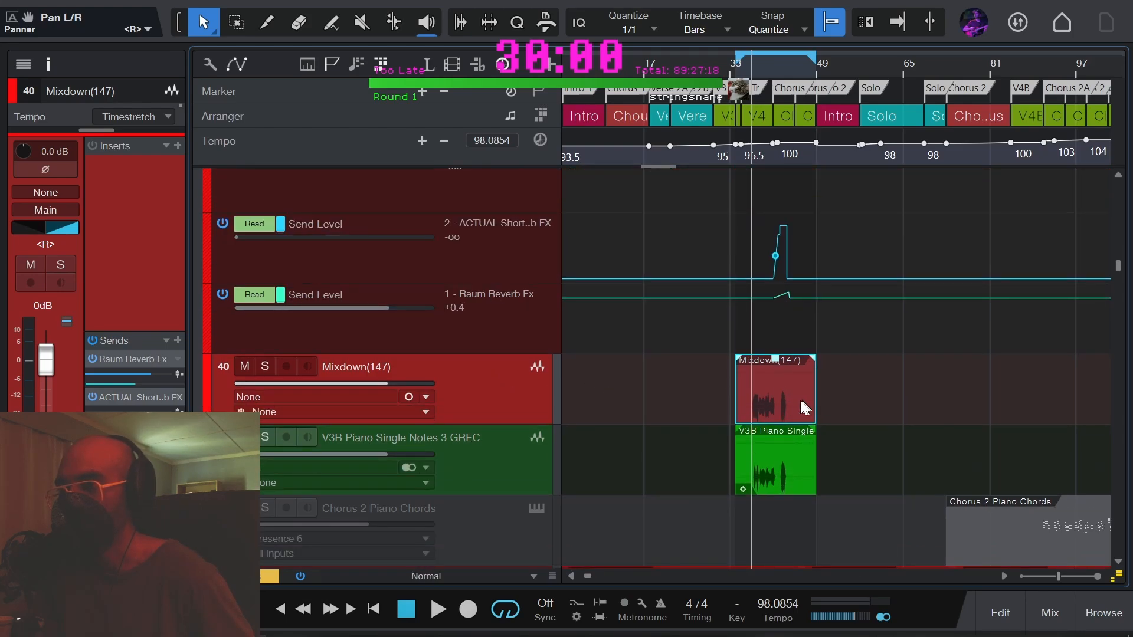
pyautogui.click(409, 396)
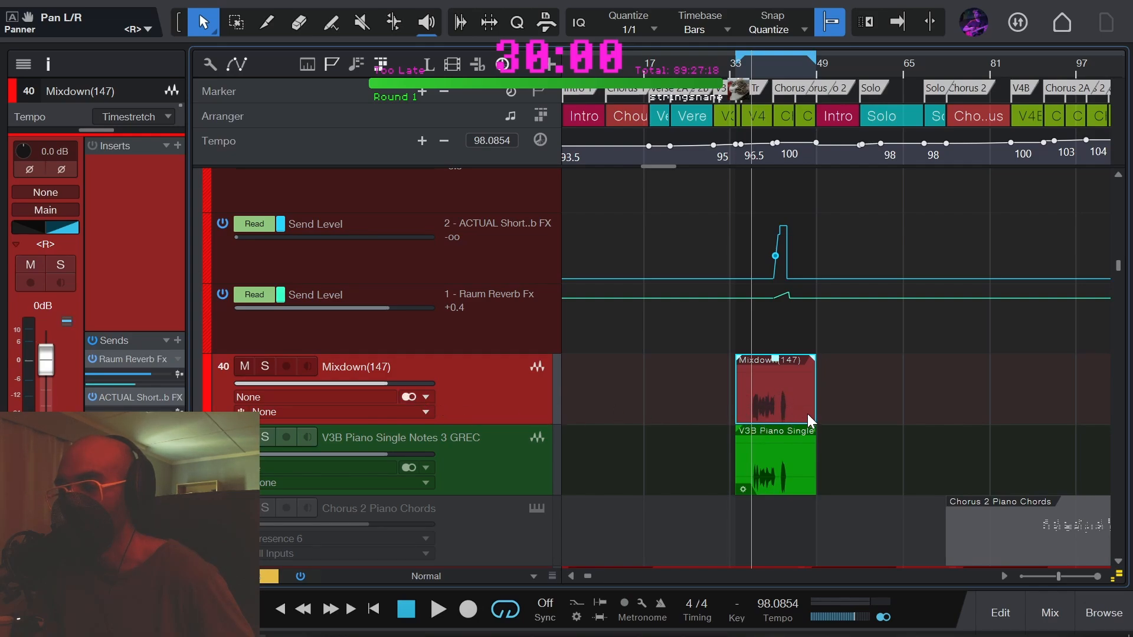
# Solo the Mixdown(147) track and play it back.
pyautogui.scroll(-1, 691, 388)
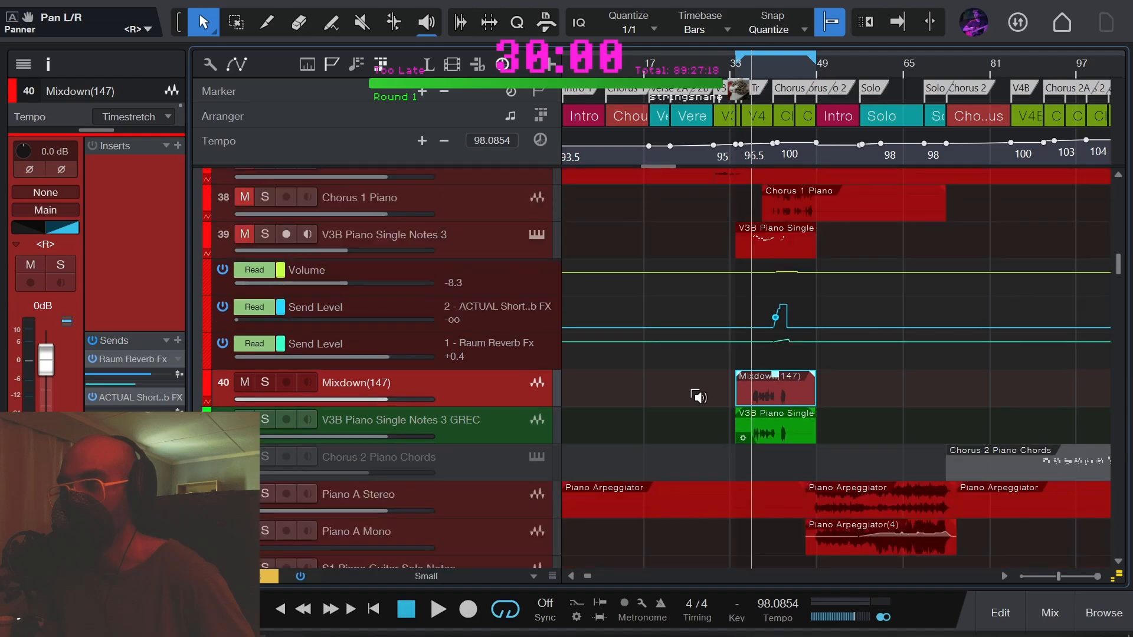
pyautogui.click(263, 383)
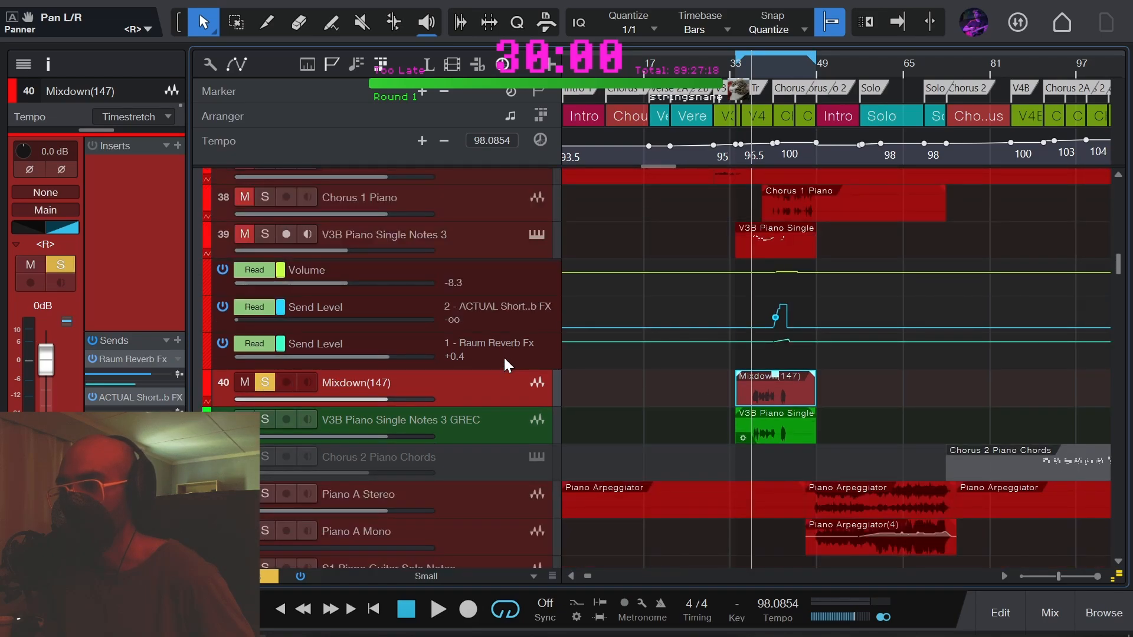
pyautogui.press('space')
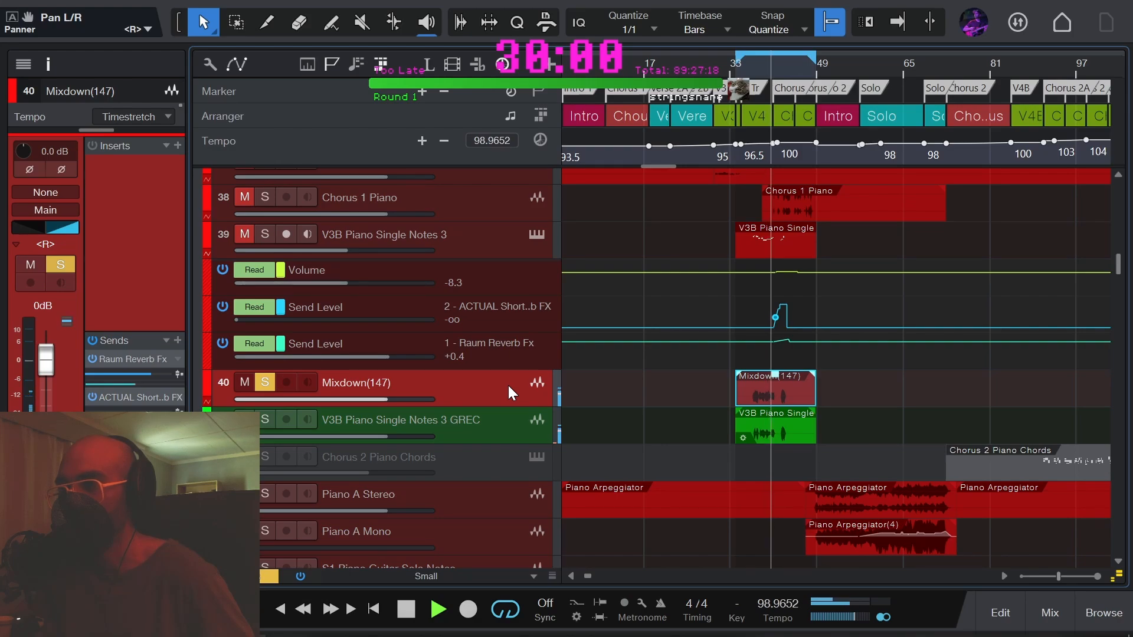
# Center the pan of the Mixdown(147) track and play the soloed track back.
pyautogui.press('space')
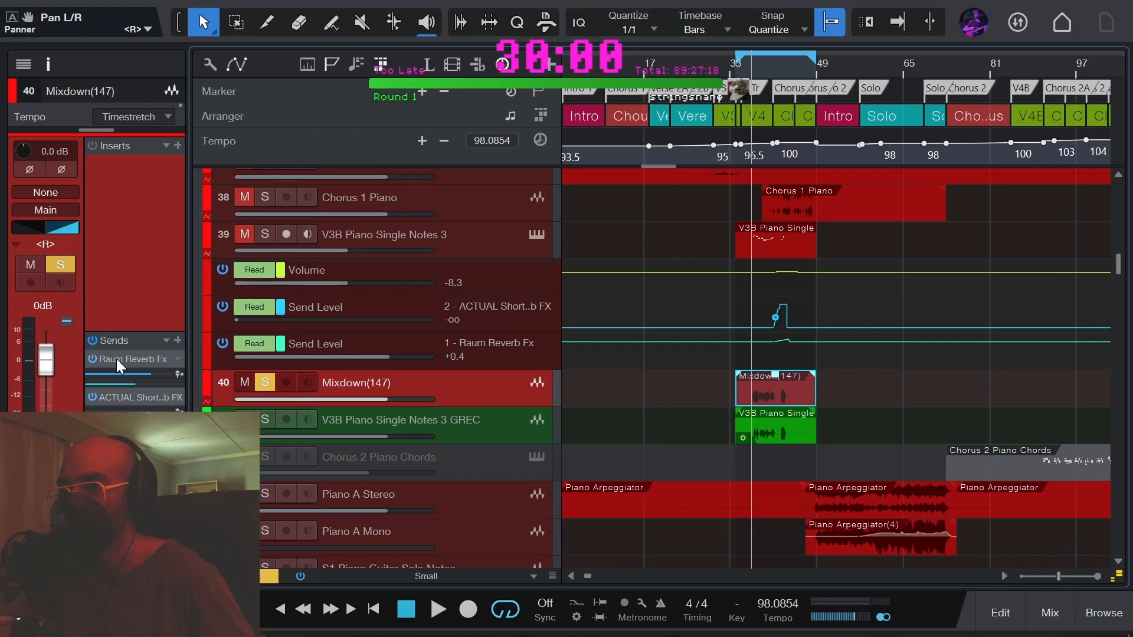
pyautogui.click(462, 232)
pyautogui.click(476, 391)
pyautogui.click(42, 243)
pyautogui.write('0')
pyautogui.press('Return')
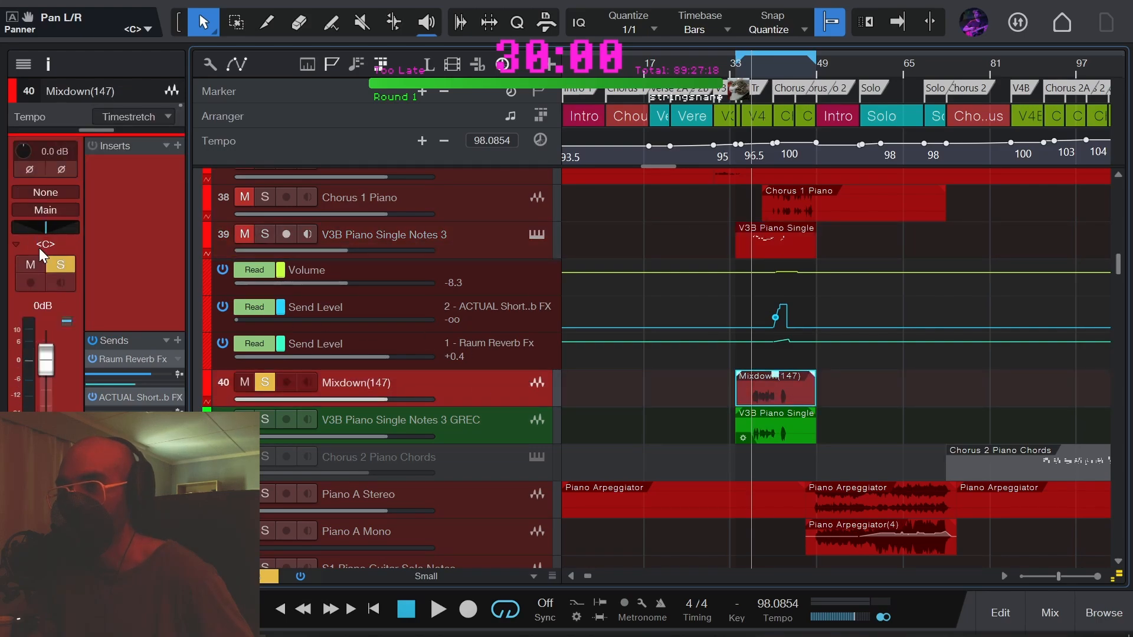
pyautogui.press('space')
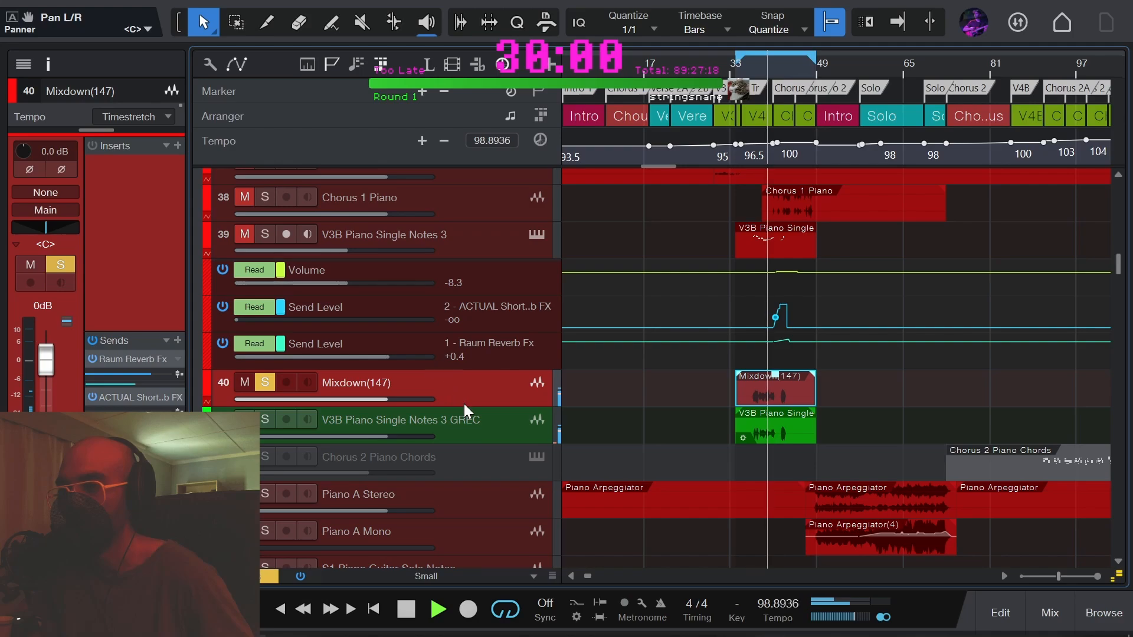
pyautogui.press('space')
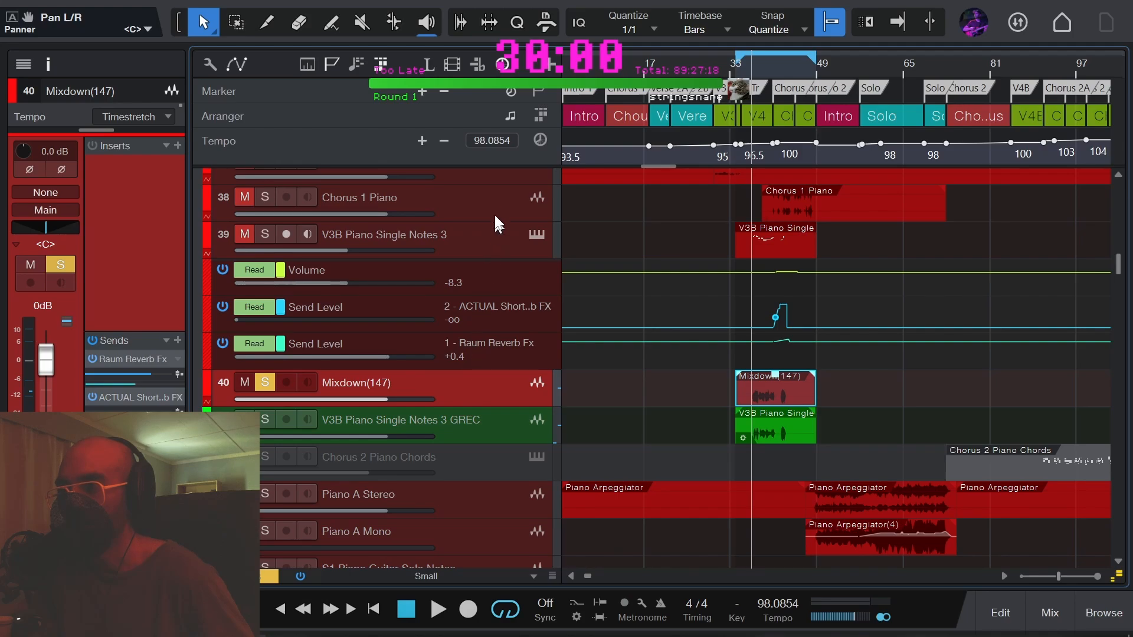
# Compare the channel settings of V3B Piano Single Notes 3, Mixdown(147) and V3B Piano Single Notes 3 GREC.
pyautogui.click(496, 235)
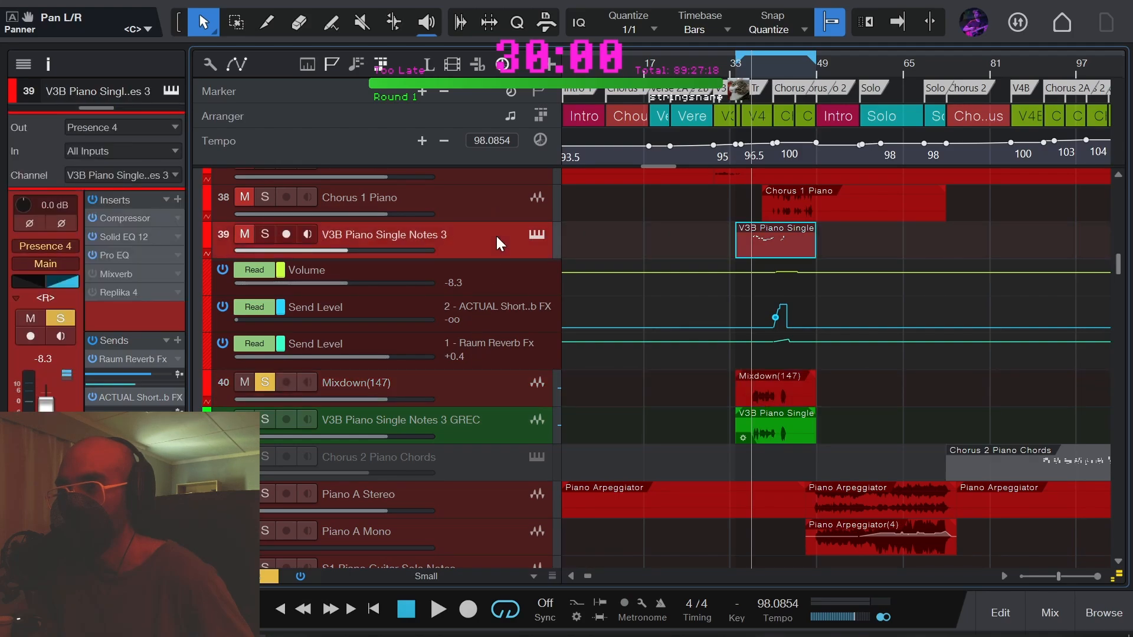
pyautogui.click(459, 390)
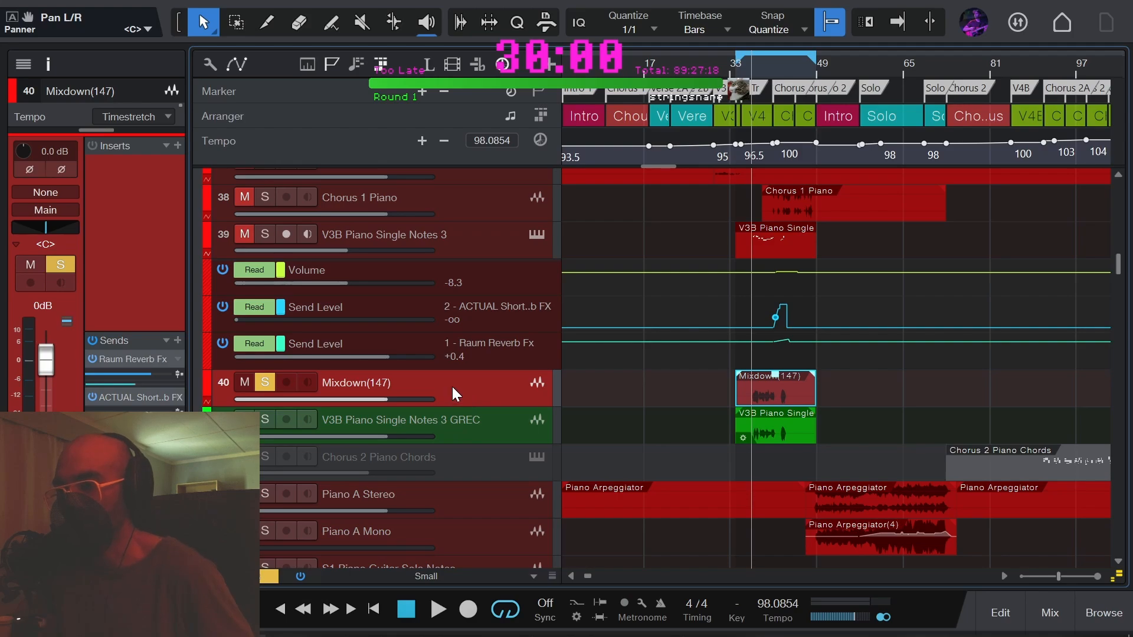
pyautogui.click(491, 432)
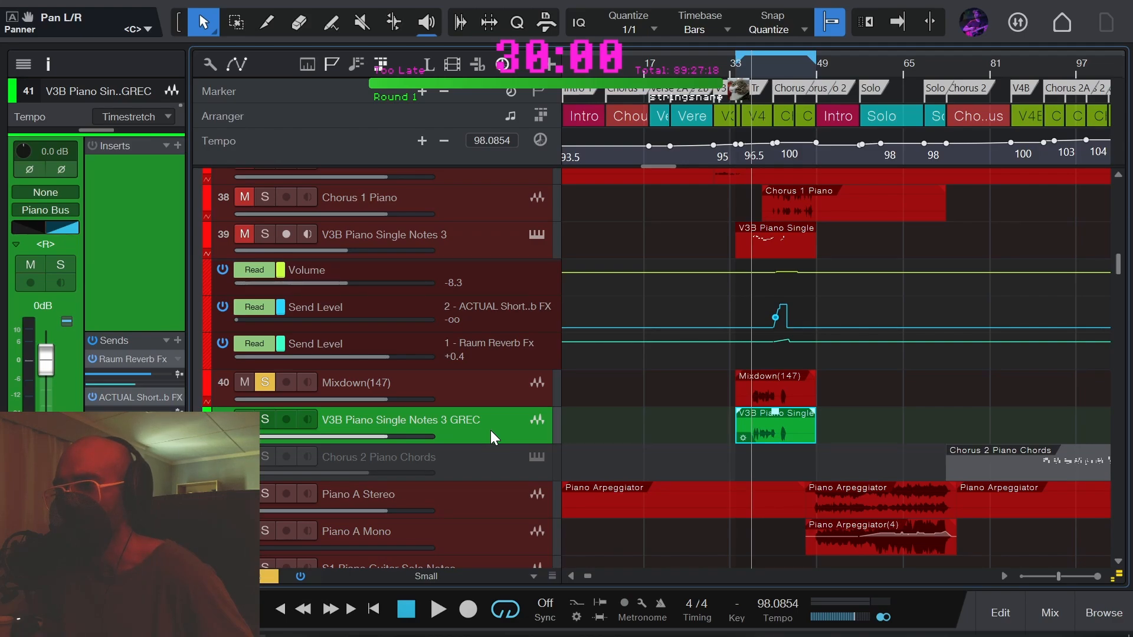
# Examine the waveforms of Mixdown(147) and V3B Piano Single Notes 3 GREC at close range.
pyautogui.scroll(2, 754, 419)
pyautogui.scroll(10, 754, 419)
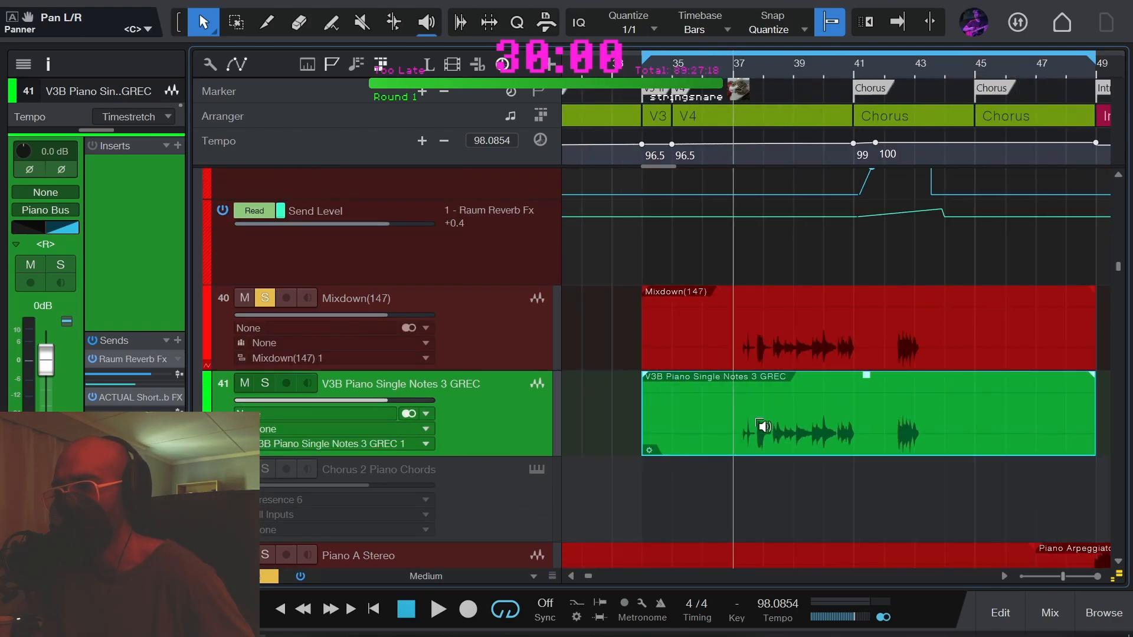
pyautogui.scroll(5, 749, 425)
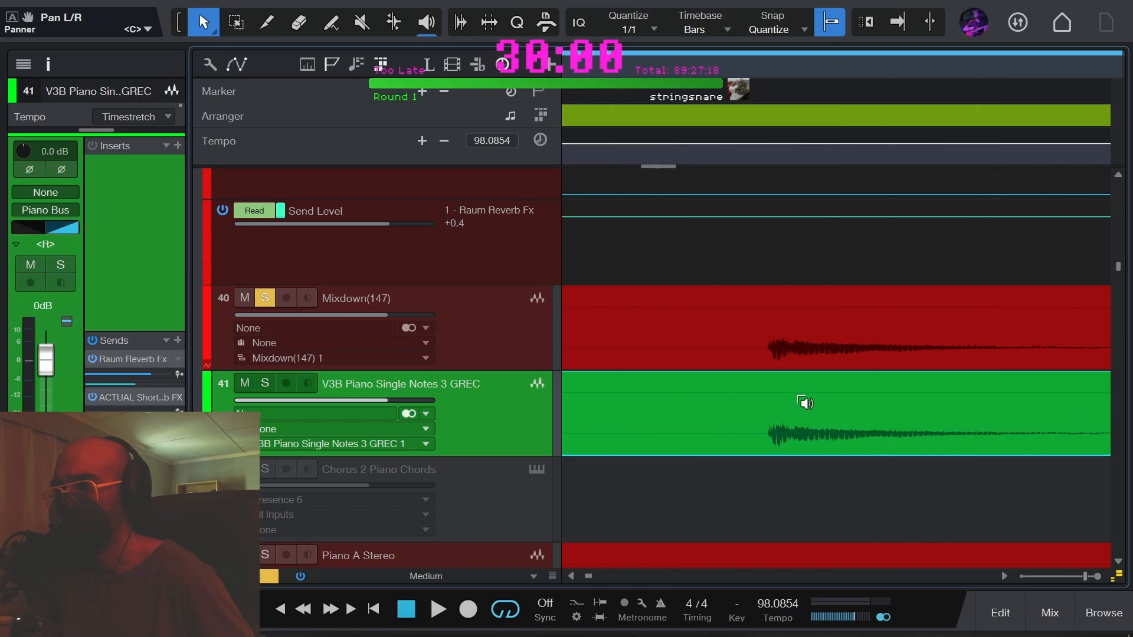
pyautogui.scroll(8, 805, 403)
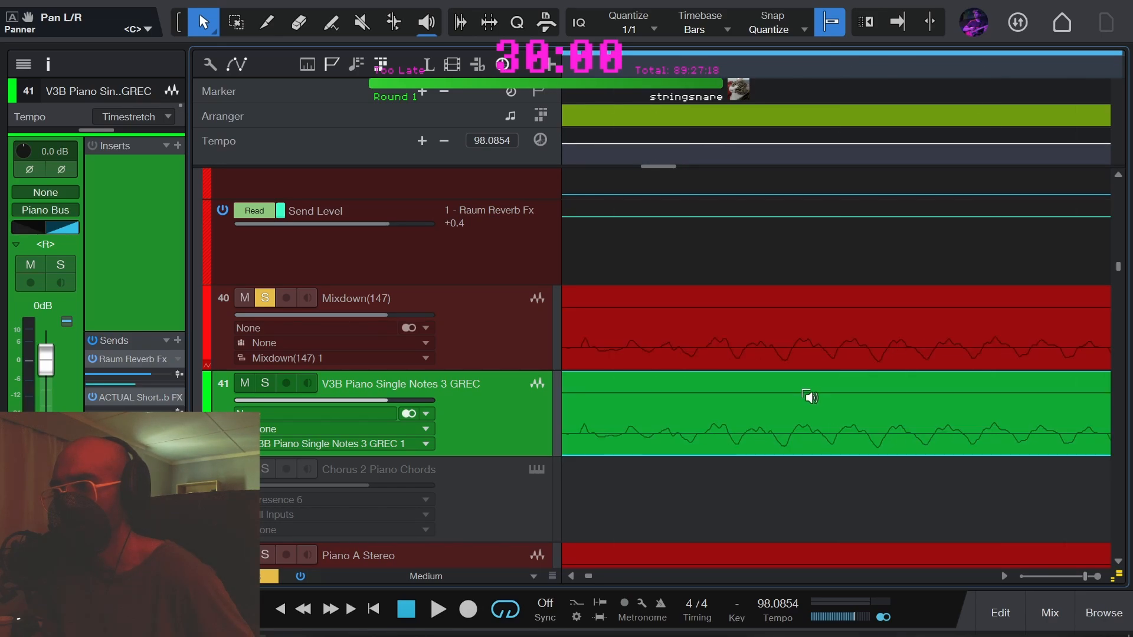
pyautogui.scroll(-15, 809, 397)
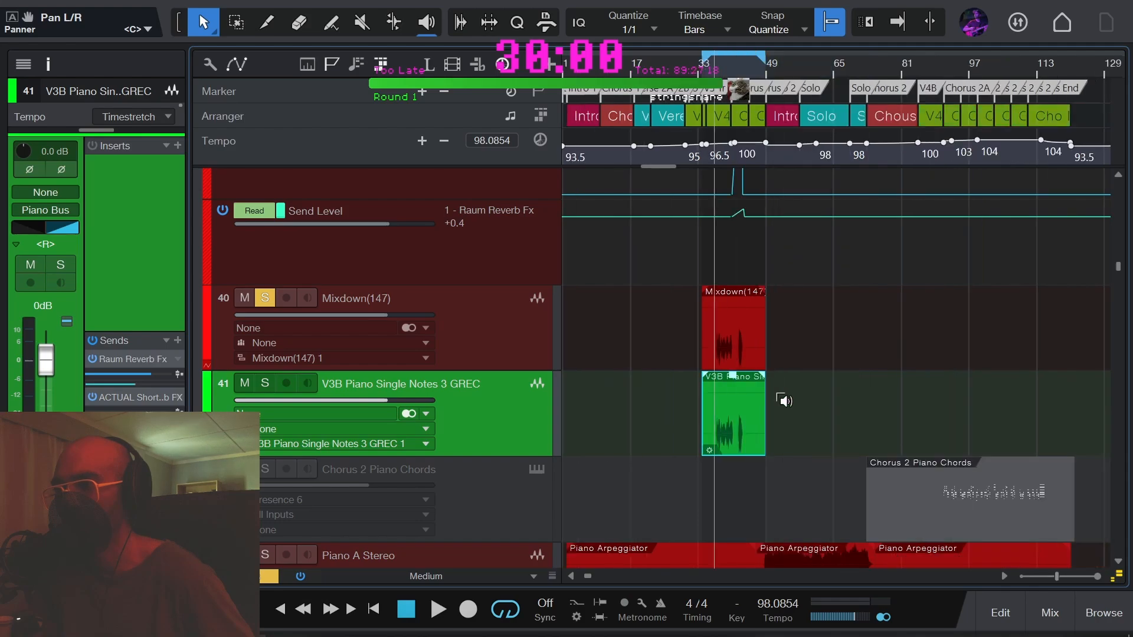
pyautogui.scroll(2, 737, 416)
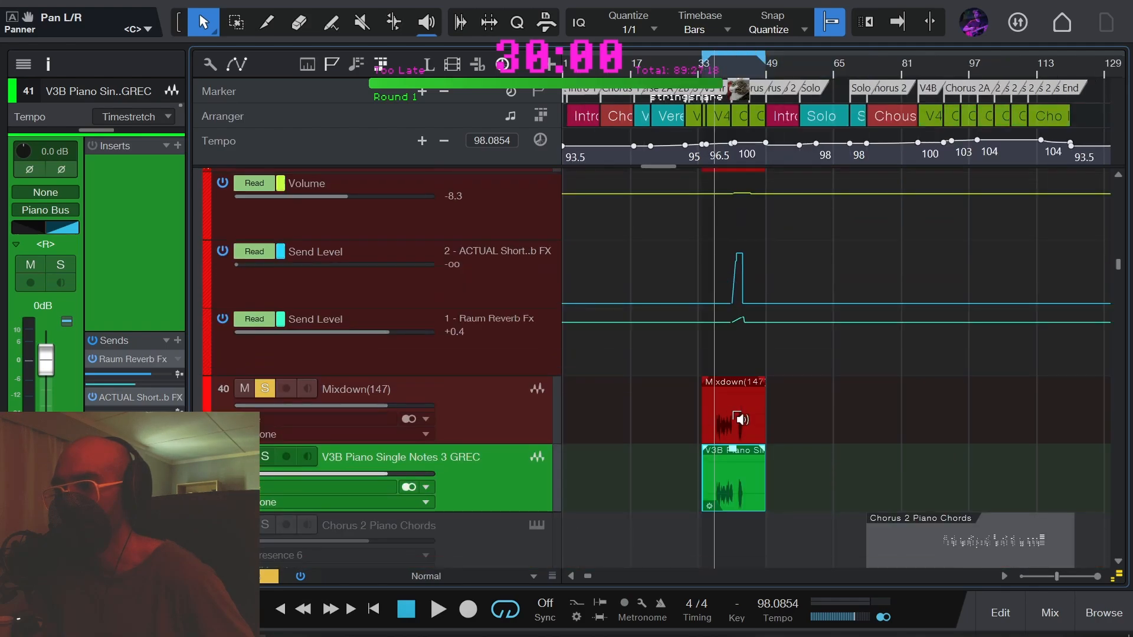
pyautogui.scroll(-3, 737, 417)
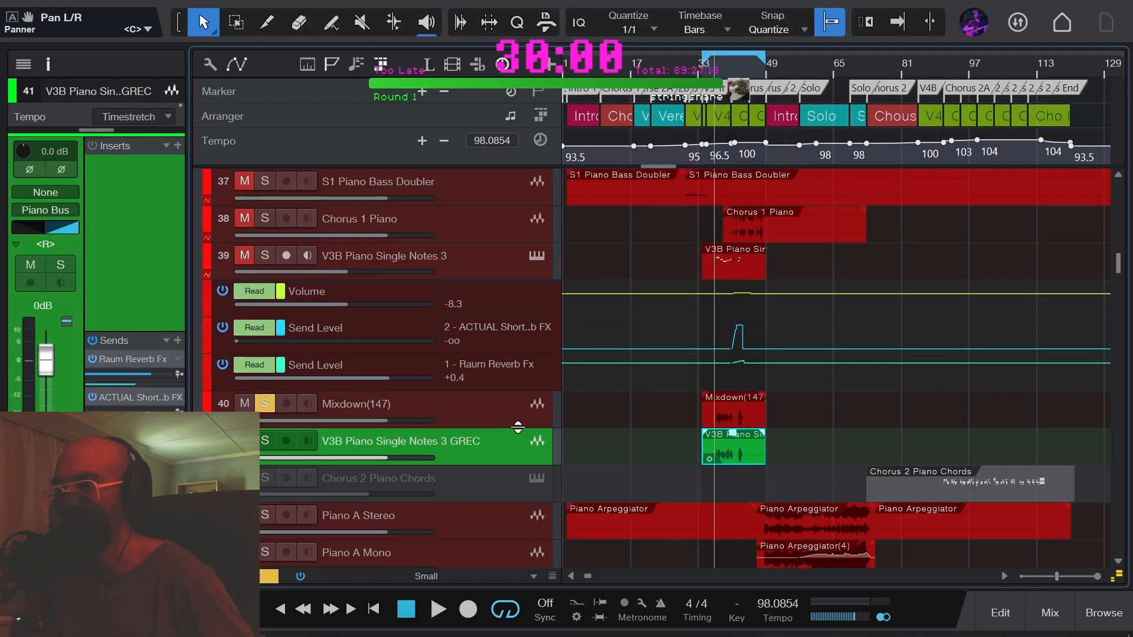
# Solo the V3B Piano Single Notes 3 instrument track, and unsolo and mute Mixdown(147).
pyautogui.click(500, 257)
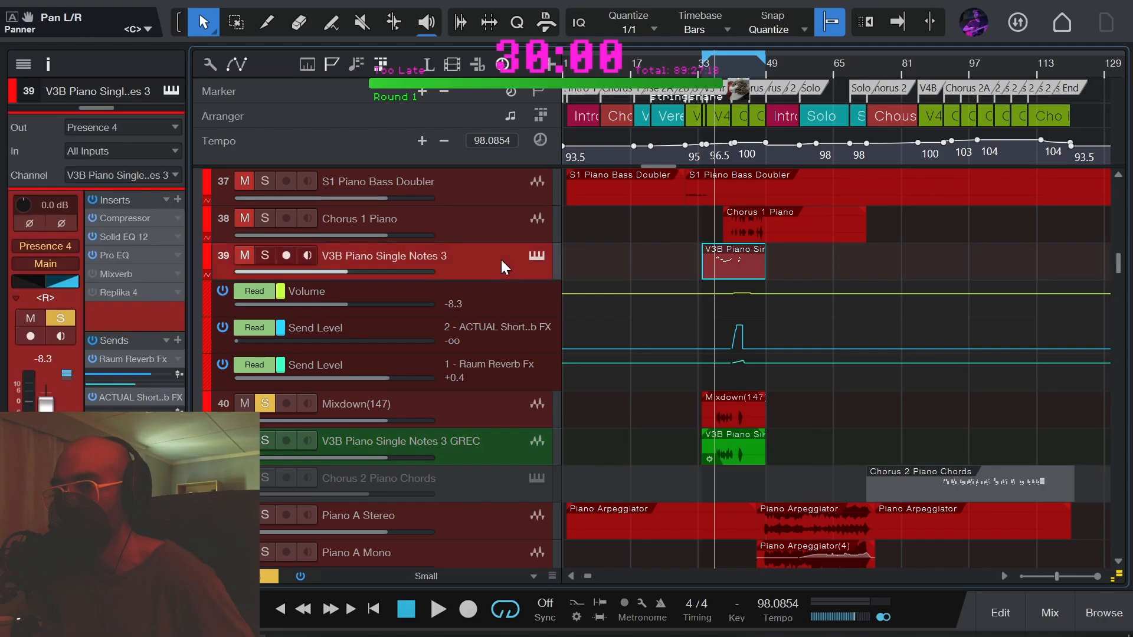
pyautogui.click(519, 450)
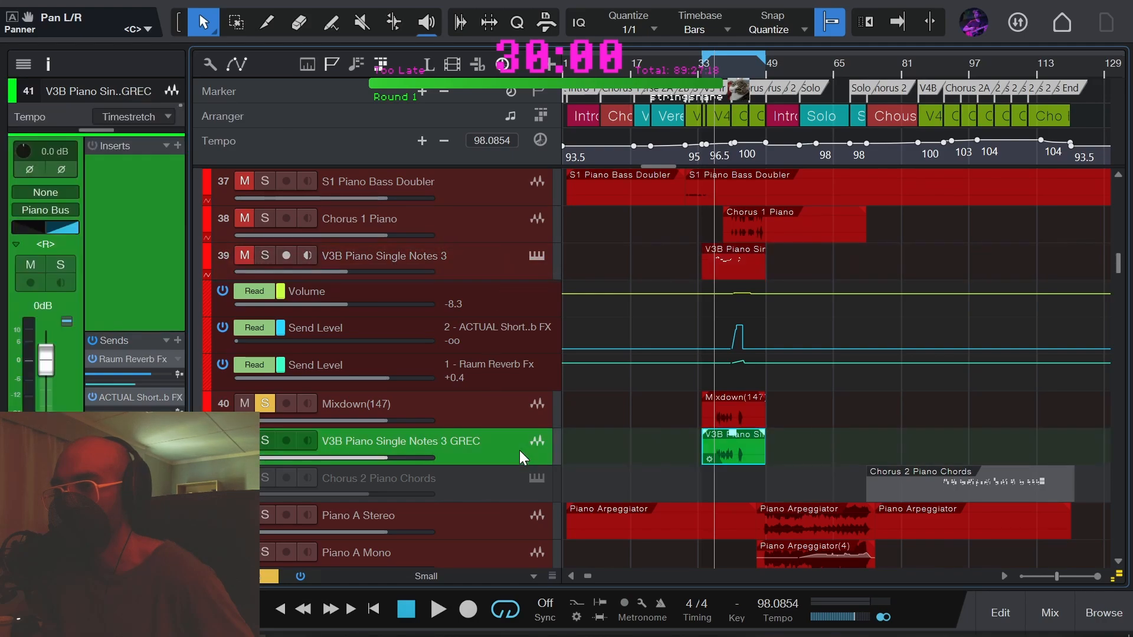
pyautogui.click(476, 272)
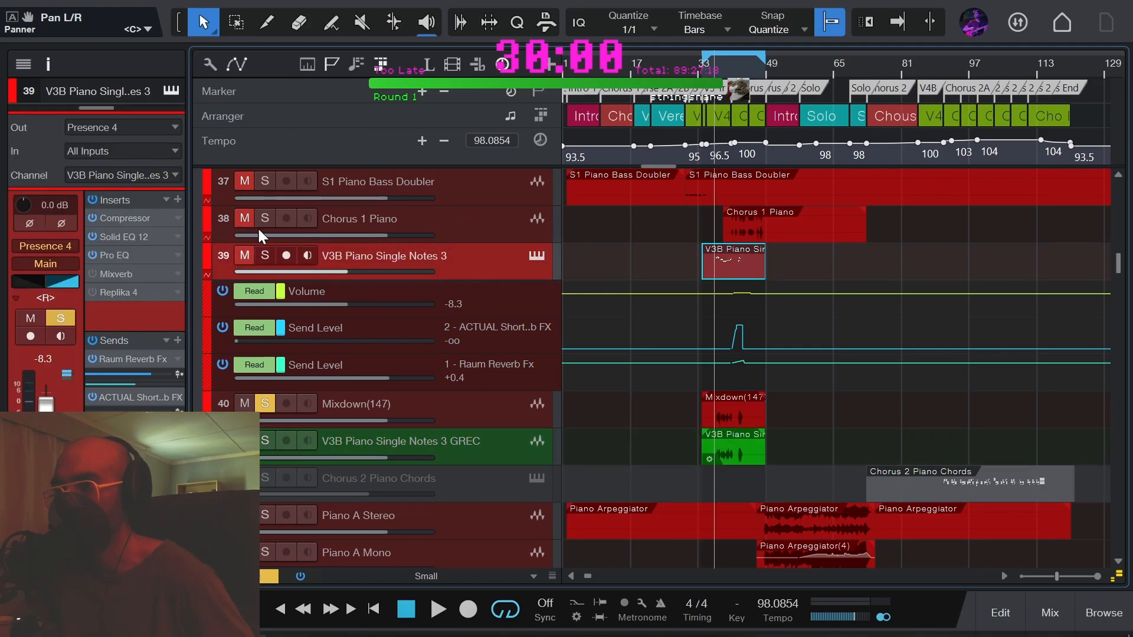
pyautogui.click(259, 255)
pyautogui.click(264, 404)
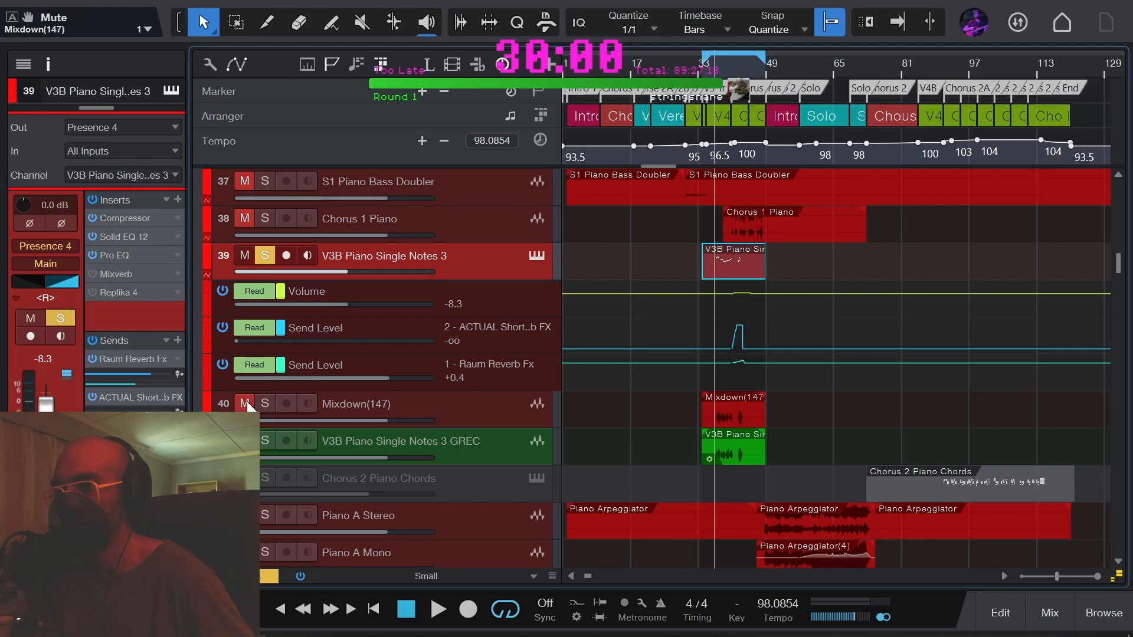
# Play back the soloed V3B Piano Single Notes 3 instrument track twice.
pyautogui.press('space')
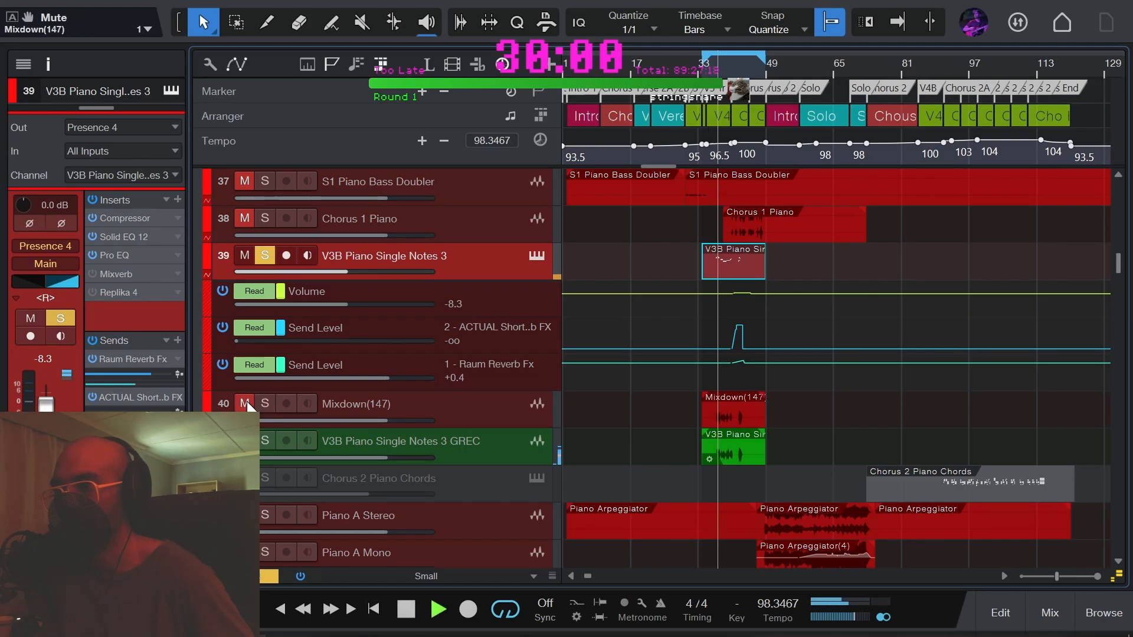
pyautogui.press('space')
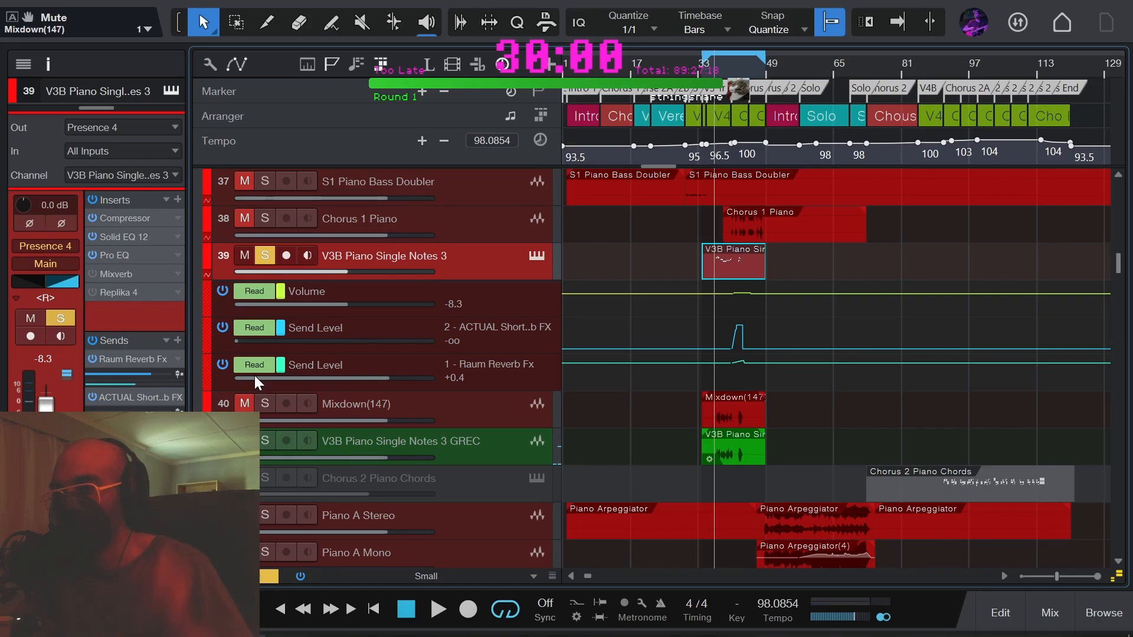
pyautogui.press('space')
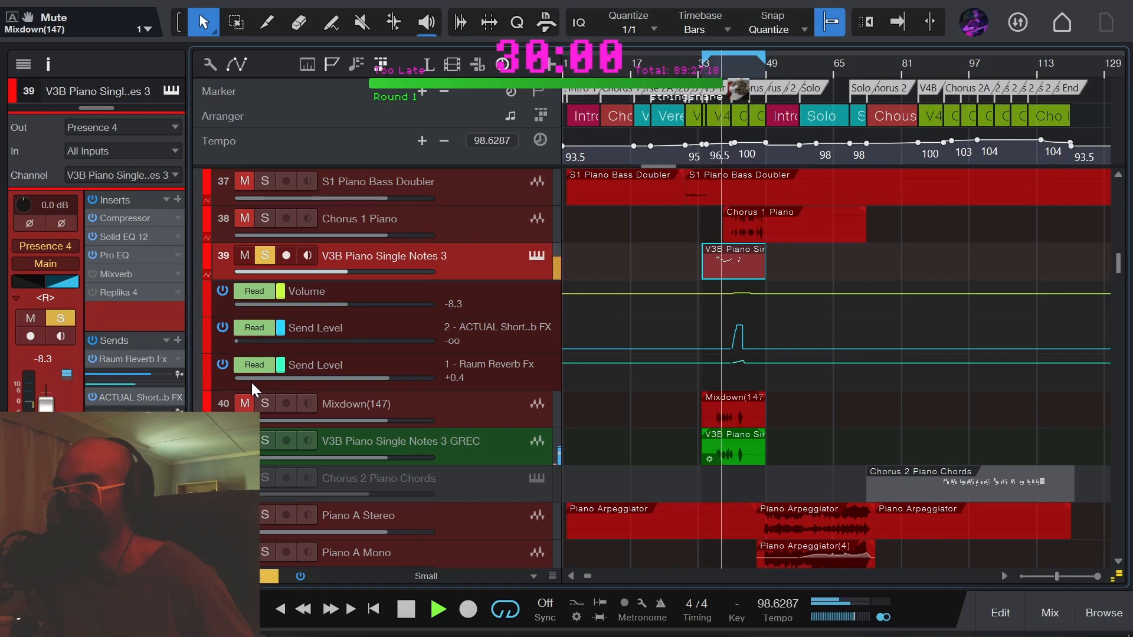
pyautogui.press('space')
# Route the output of V3B Piano Single Notes 3 GREC to Main and center its pan.
pyautogui.click(440, 442)
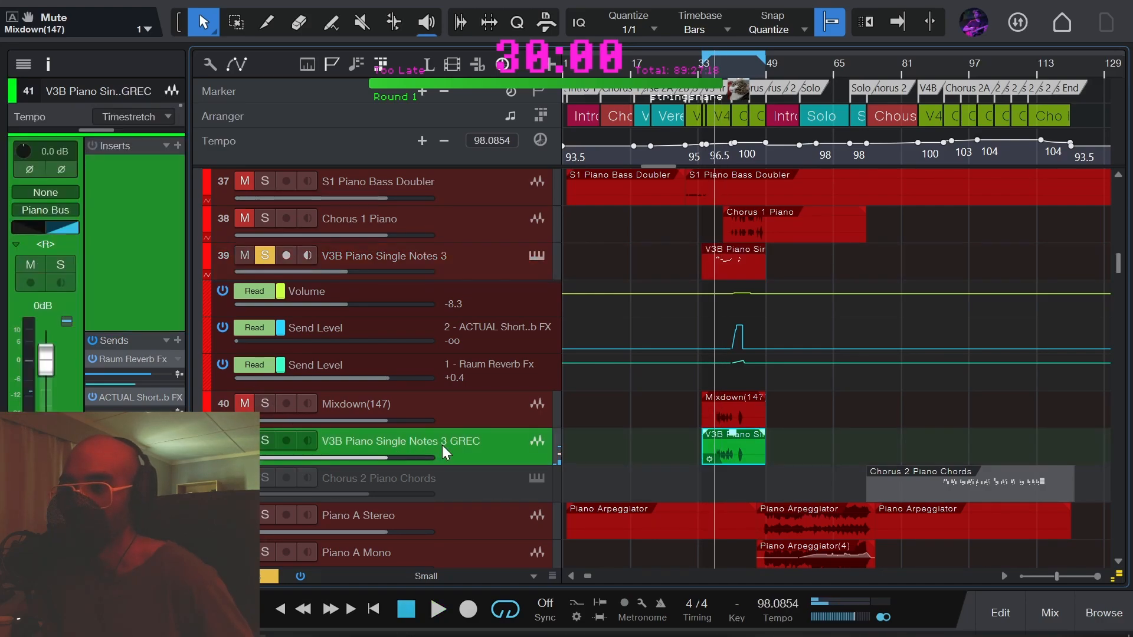
pyautogui.click(489, 259)
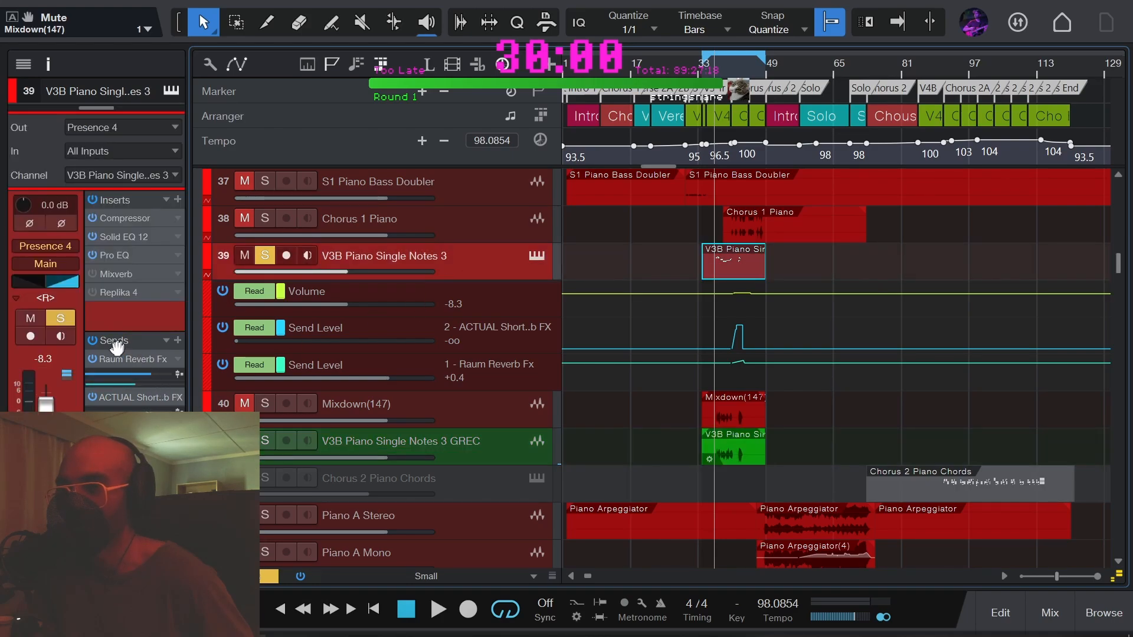
pyautogui.click(501, 452)
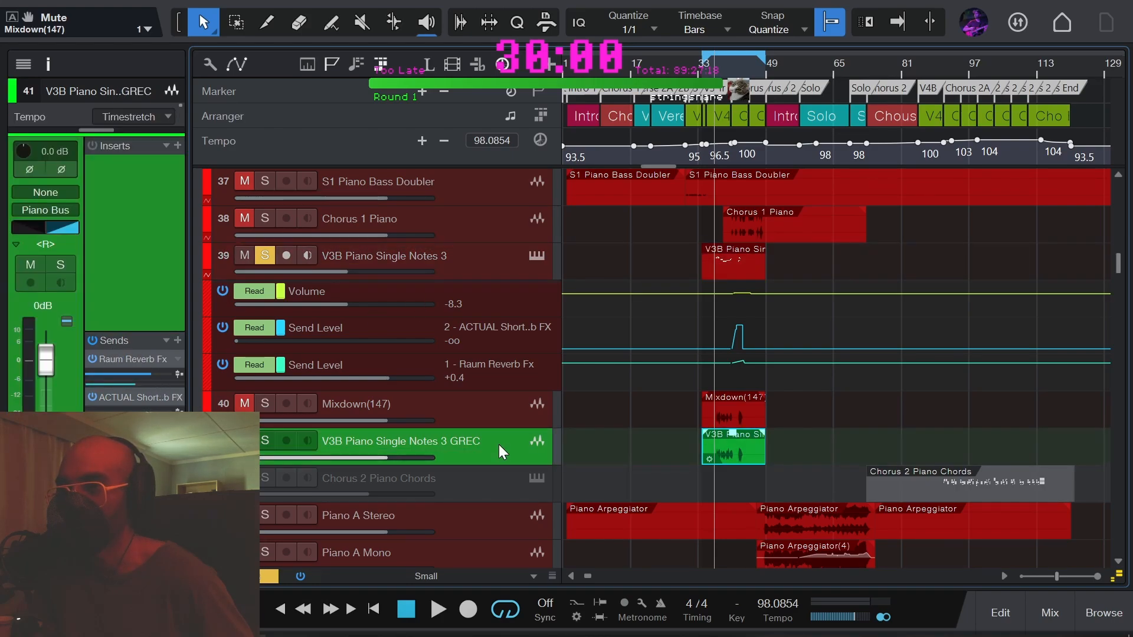
pyautogui.click(43, 212)
pyautogui.click(58, 232)
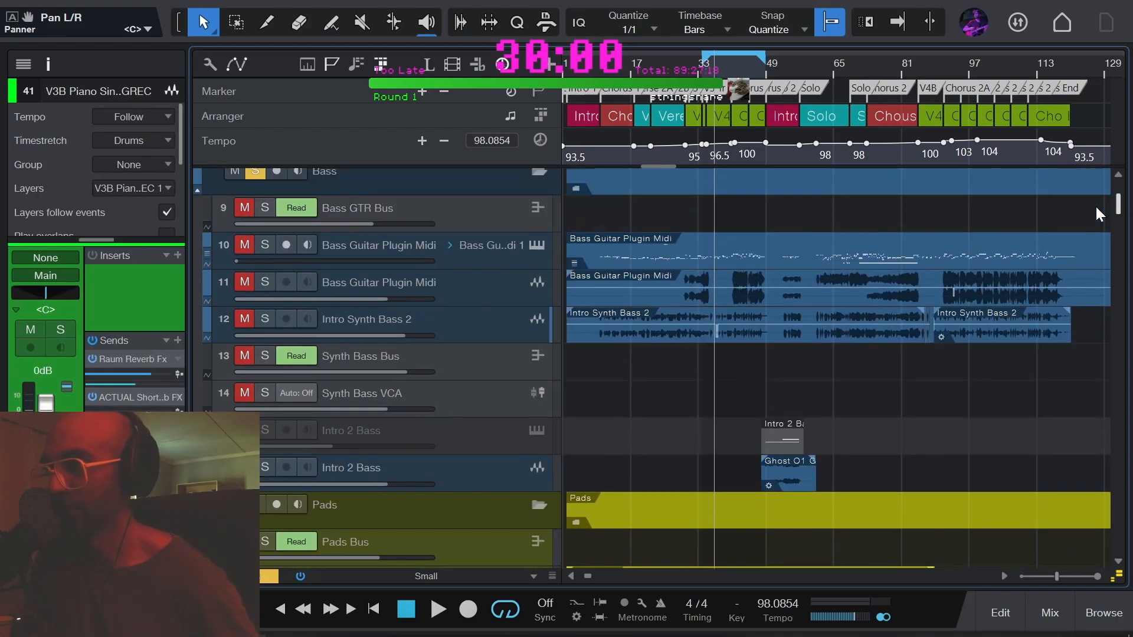
# Solo the V3B Piano Single Notes 3 GREC track and play it back.
pyautogui.moveTo(1096, 207); pyautogui.dragTo(1106, 271)
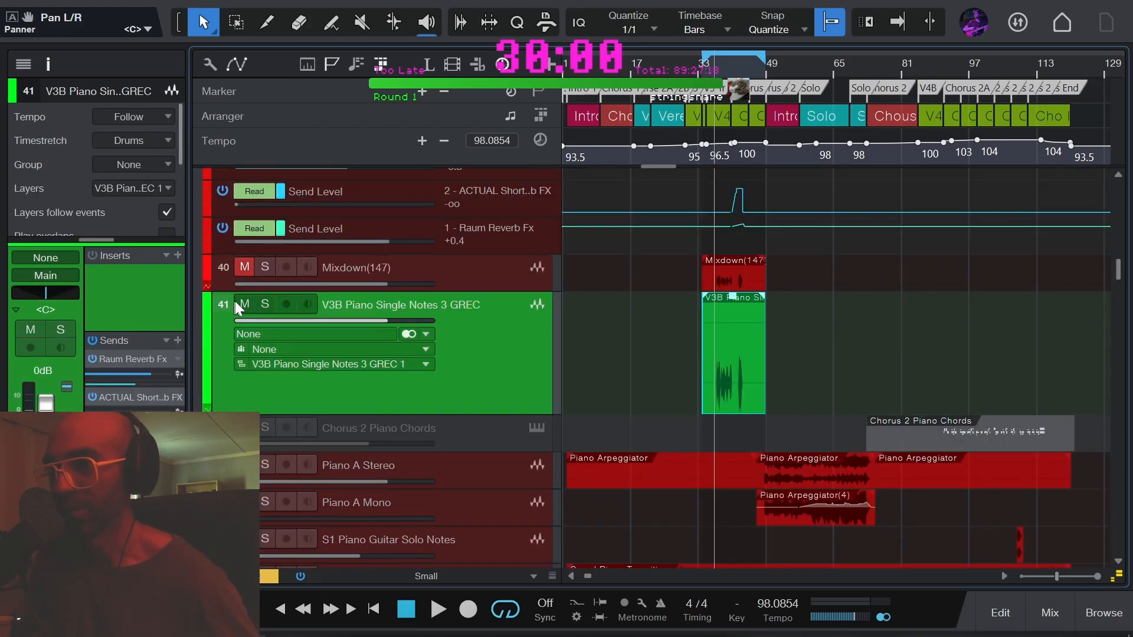
pyautogui.click(265, 304)
pyautogui.press('space')
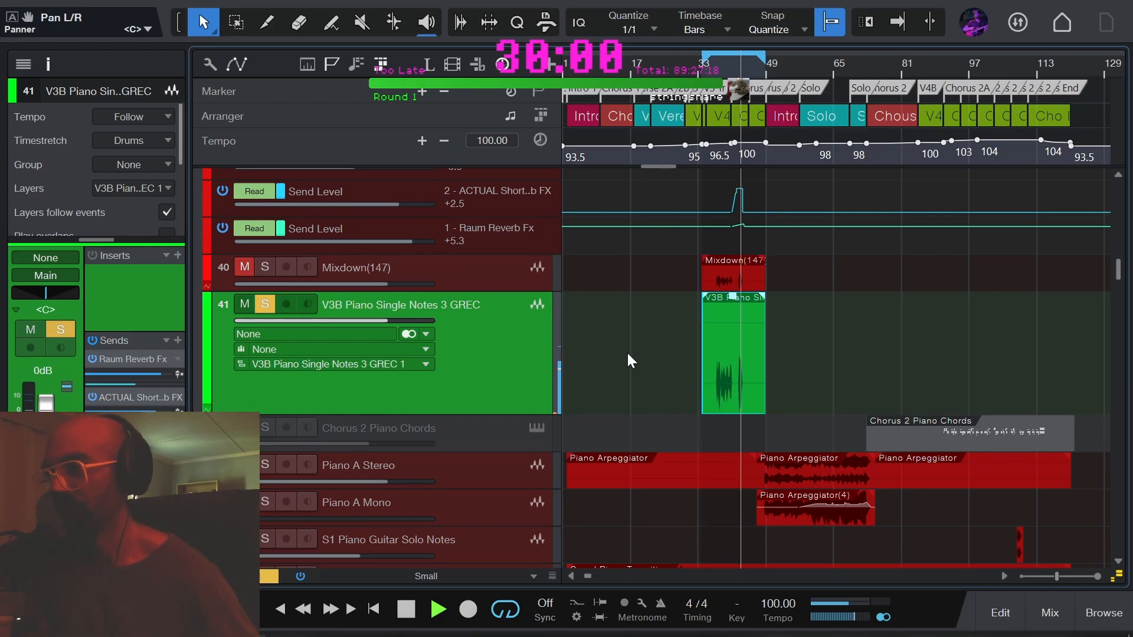
pyautogui.press('space')
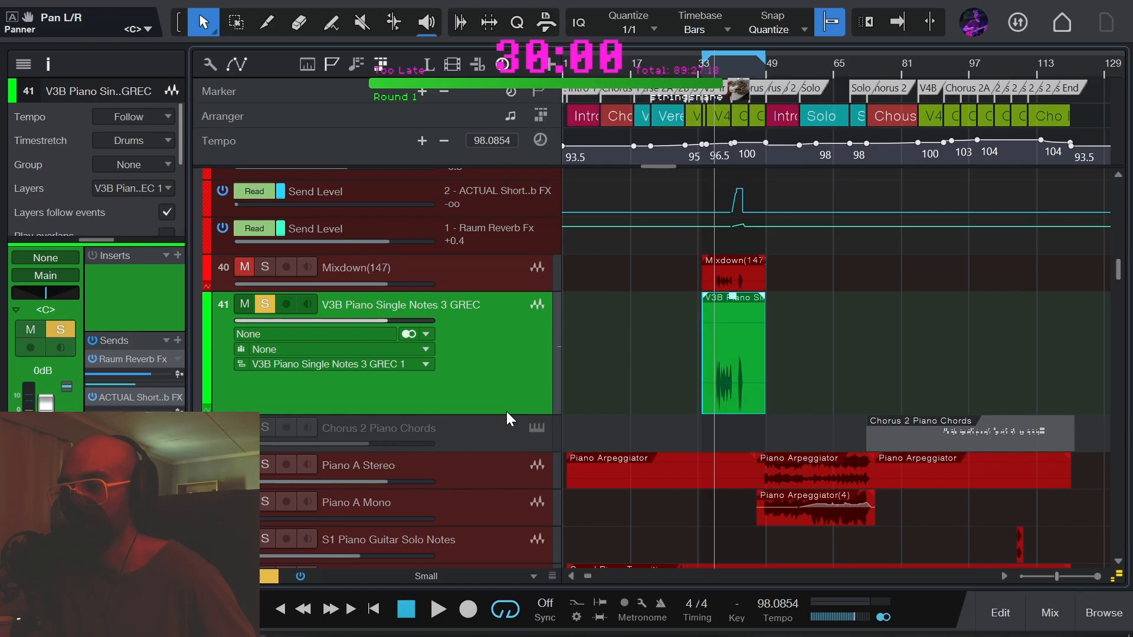
# Open the Raum Reverb Fx send of V3B Piano Single Notes 3 GREC to inspect its plug-in, and close it.
pyautogui.scroll(5, 606, 383)
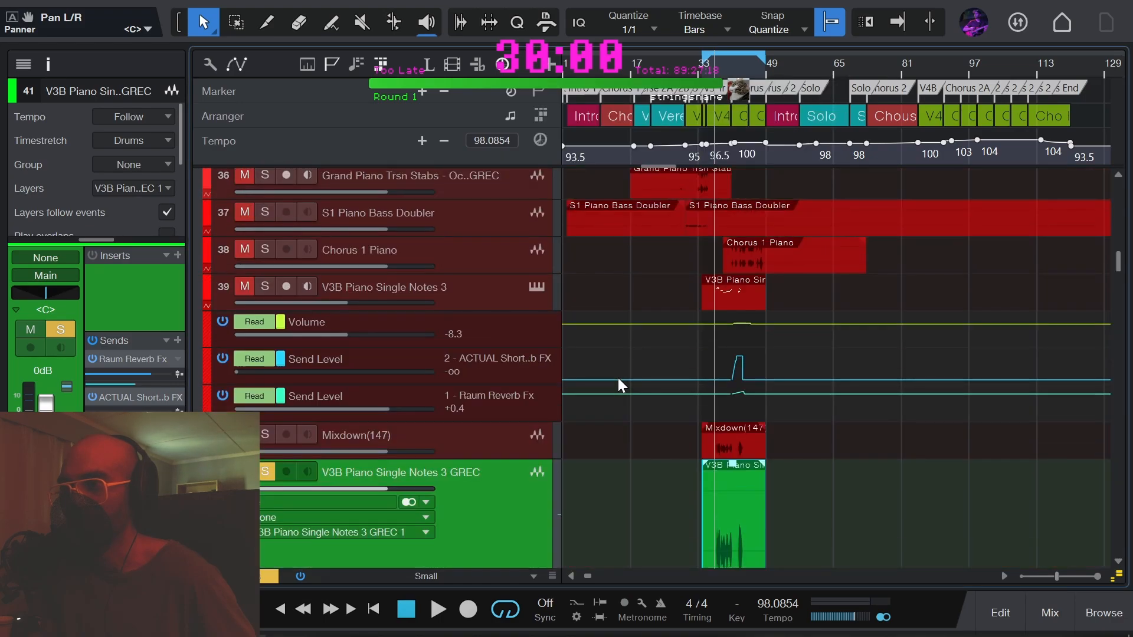
pyautogui.scroll(-3, 618, 383)
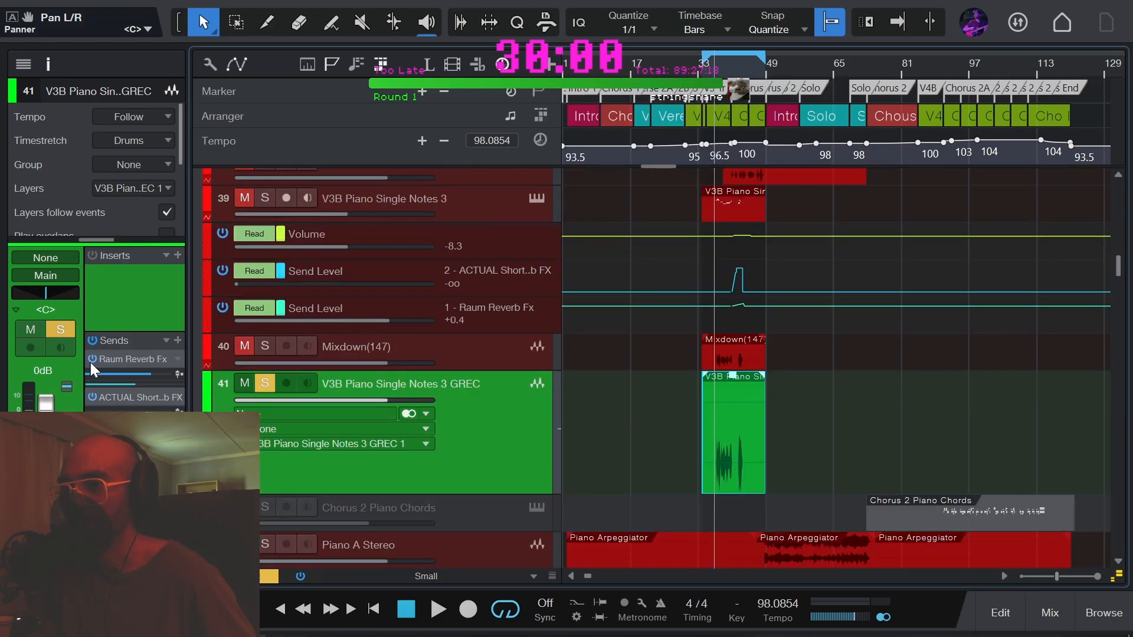
pyautogui.doubleClick(129, 359)
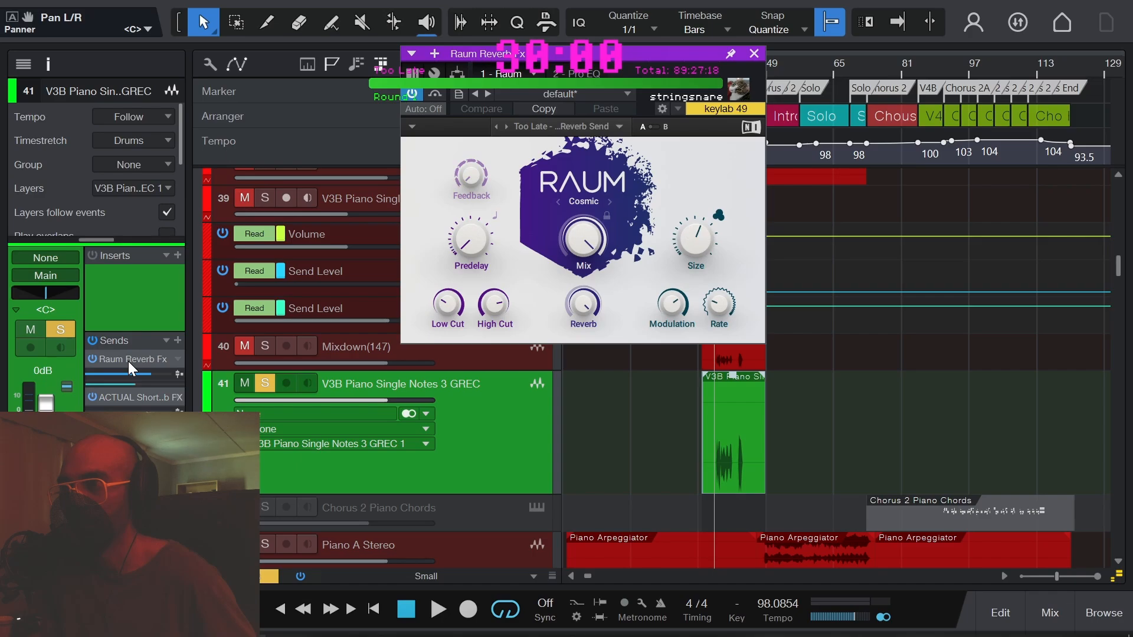
pyautogui.click(754, 54)
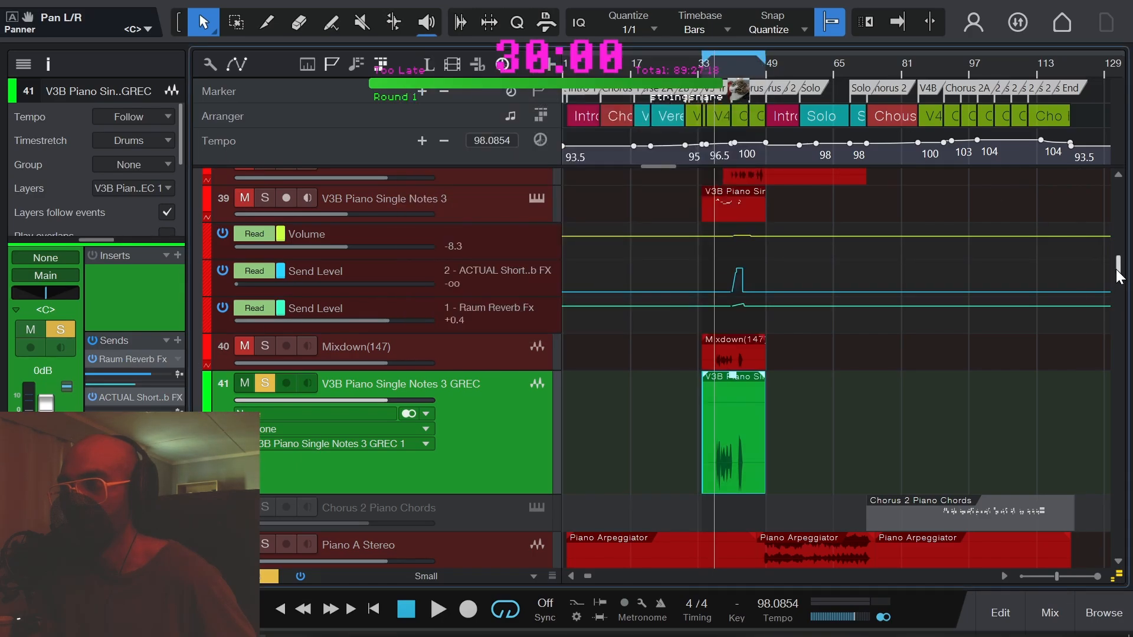
# Select the Raum Reverb Fx channel among the FX channels, enlarge its track row and examine its inserts and output.
pyautogui.moveTo(1119, 277); pyautogui.dragTo(1119, 546)
pyautogui.scroll(5, 1120, 545)
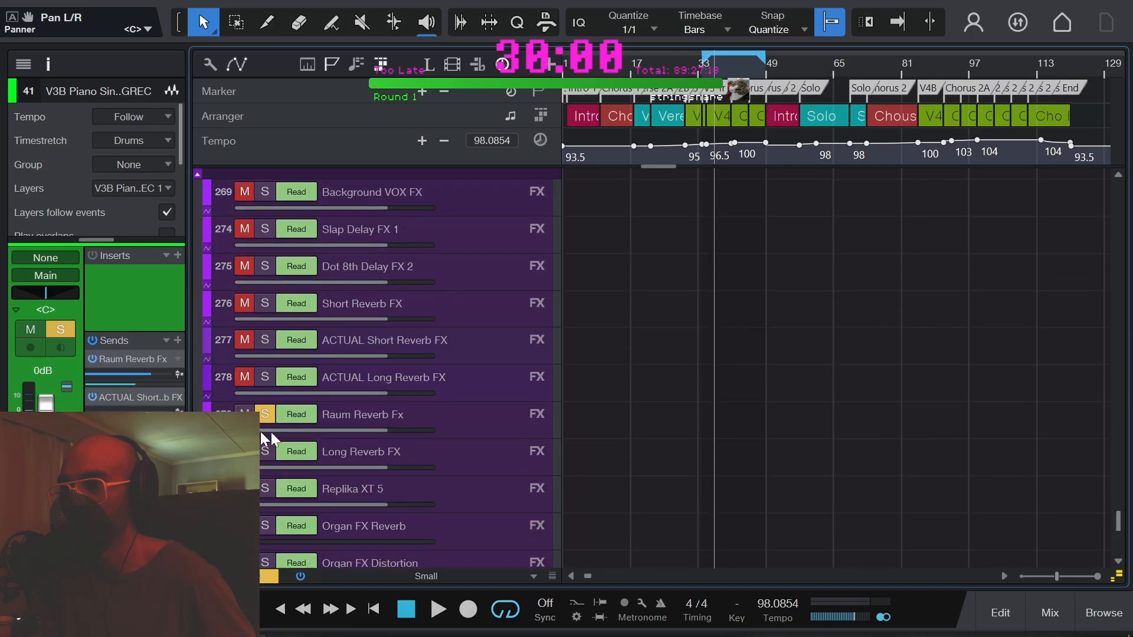
pyautogui.click(467, 438)
pyautogui.moveTo(470, 445); pyautogui.dragTo(506, 466)
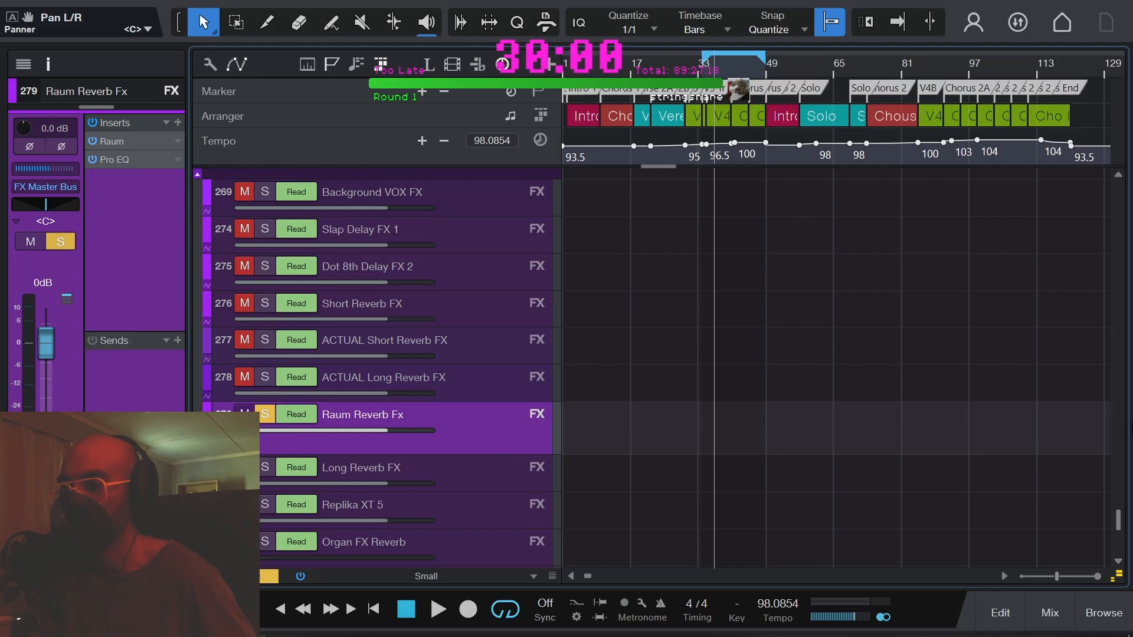
# Return to the V3B Piano Single Notes 3 track to review its pan and sends, and switch to OBS.
pyautogui.moveTo(1118, 519); pyautogui.dragTo(1130, 264)
pyautogui.scroll(-3, 903, 400)
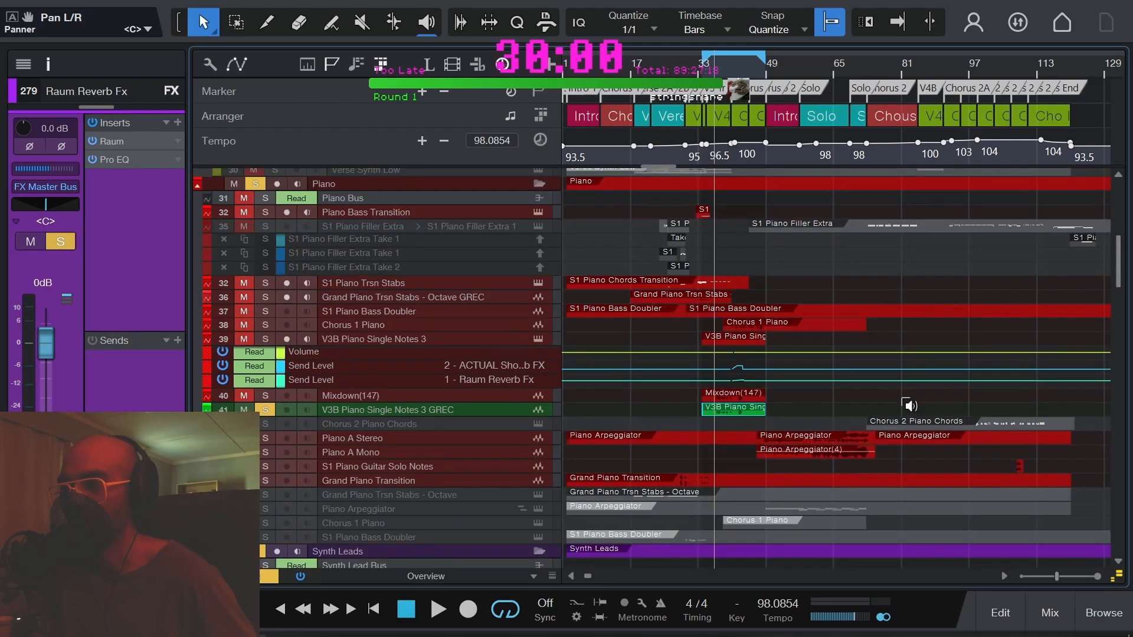
pyautogui.scroll(1, 903, 399)
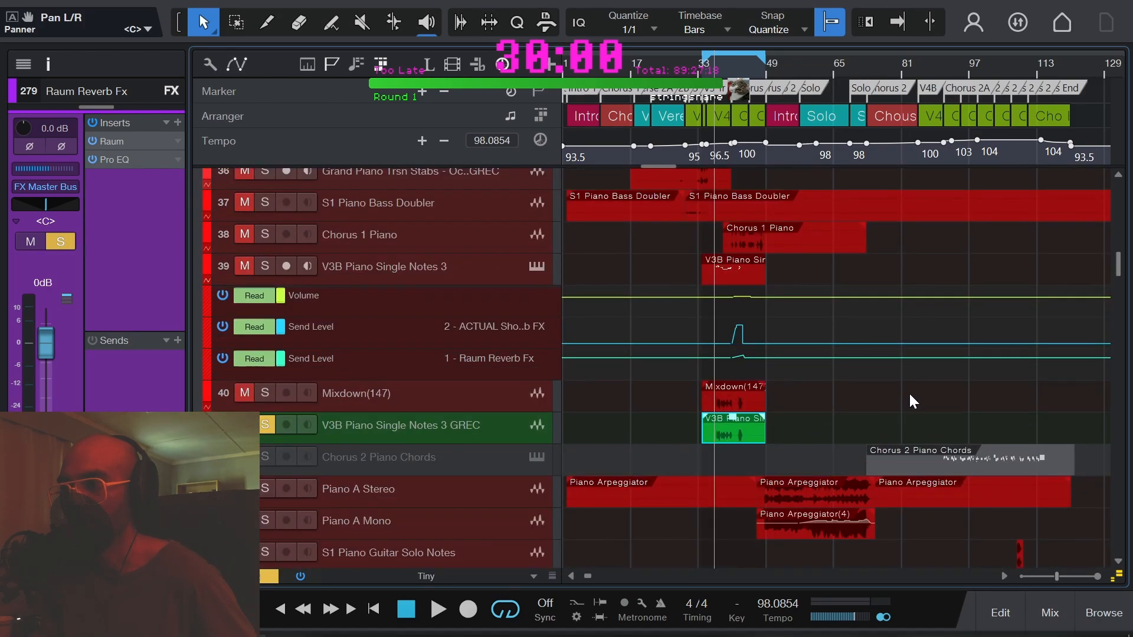
pyautogui.click(484, 276)
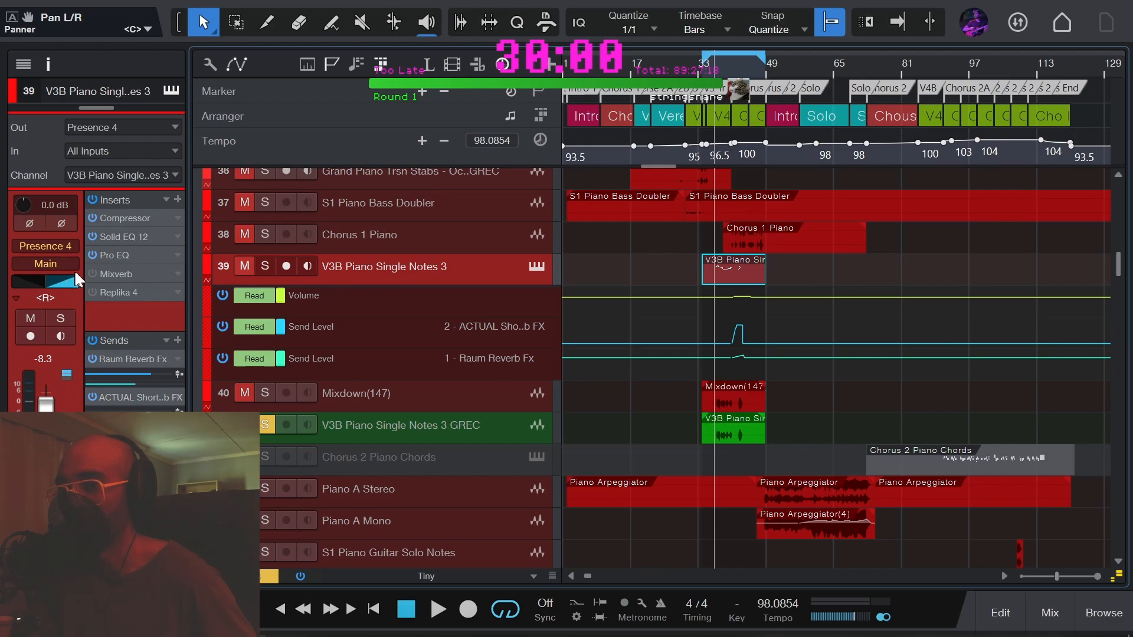
pyautogui.moveTo(119, 370)
pyautogui.scroll(-1, 502, 406)
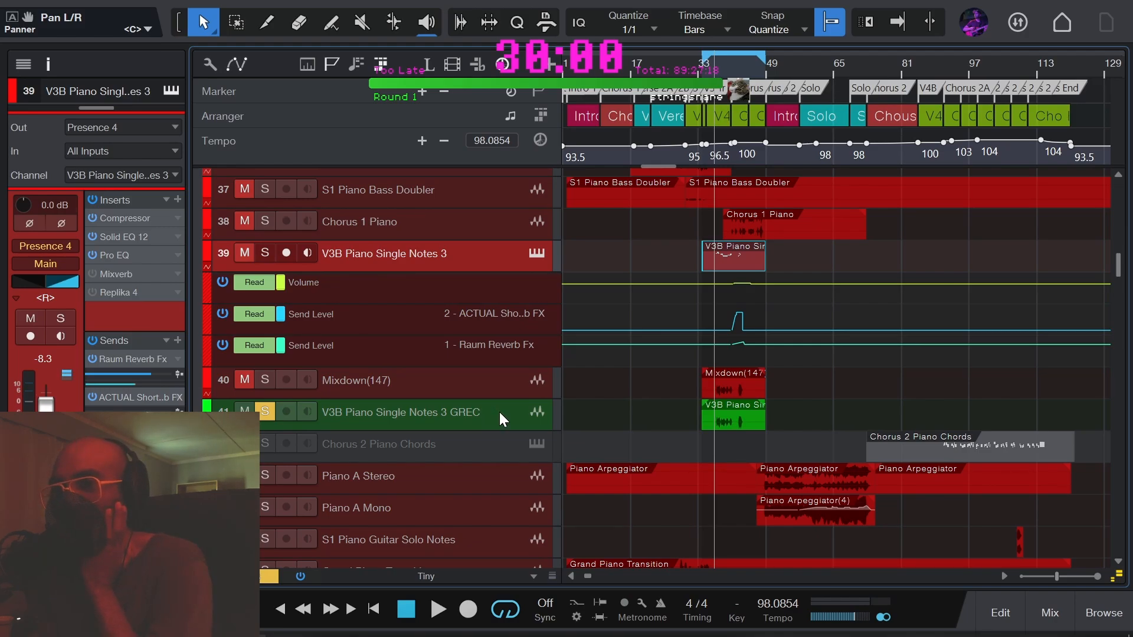
pyautogui.hotkey('alt', 'Tab')
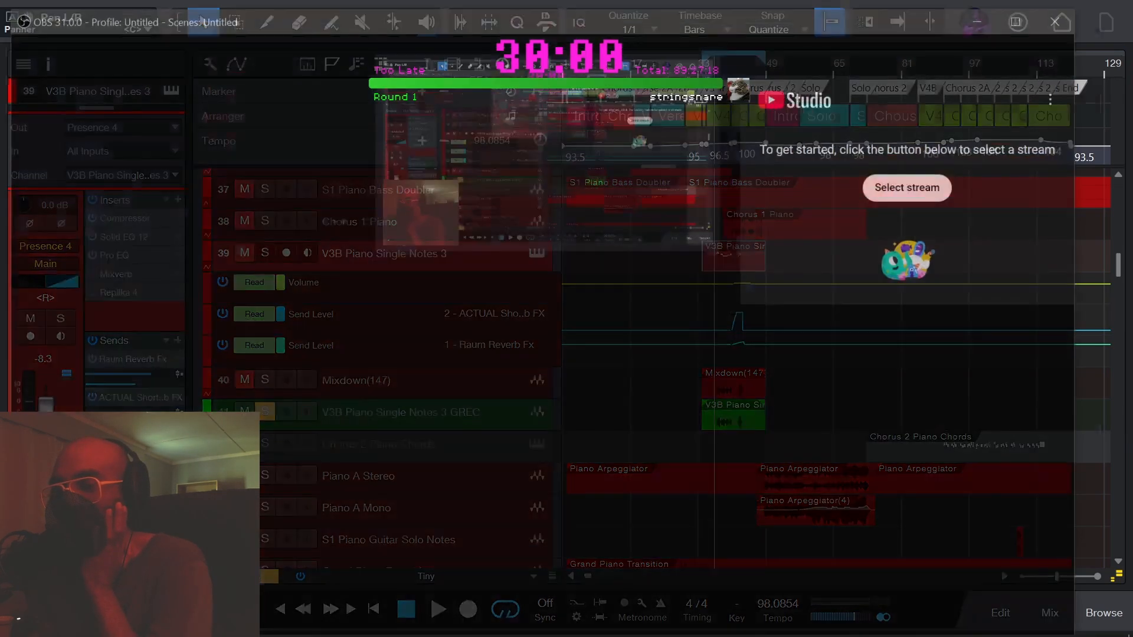